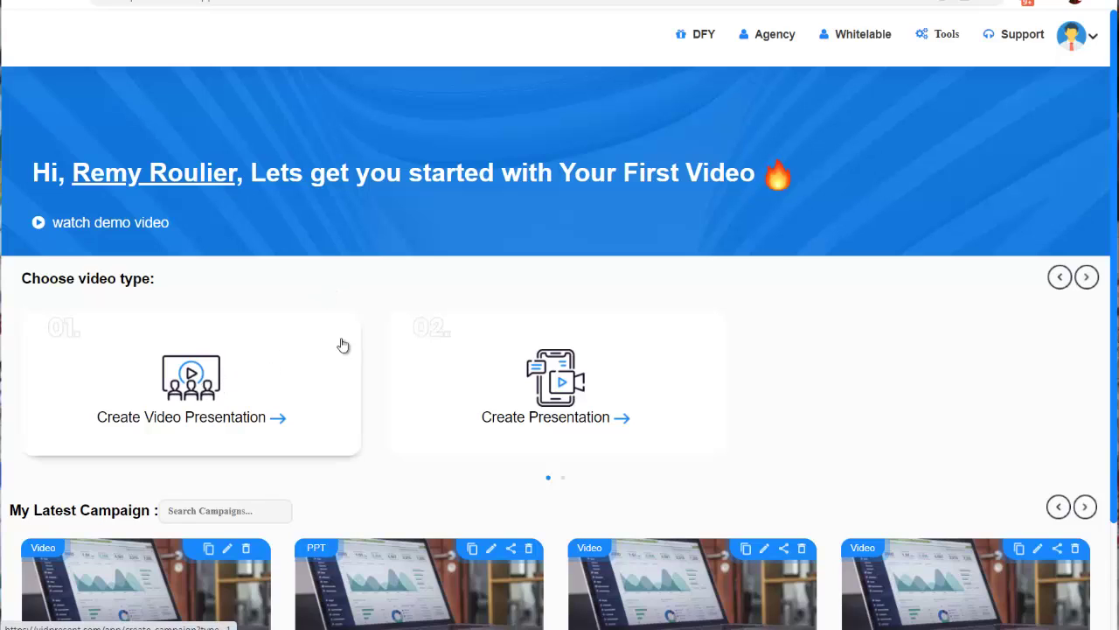
Create a video presentation campaign named "casque gamer" in Landscape View (16:9)
{"action": "left_click", "coordinate": [343, 346]}
{"action": "left_click", "coordinate": [352, 324]}
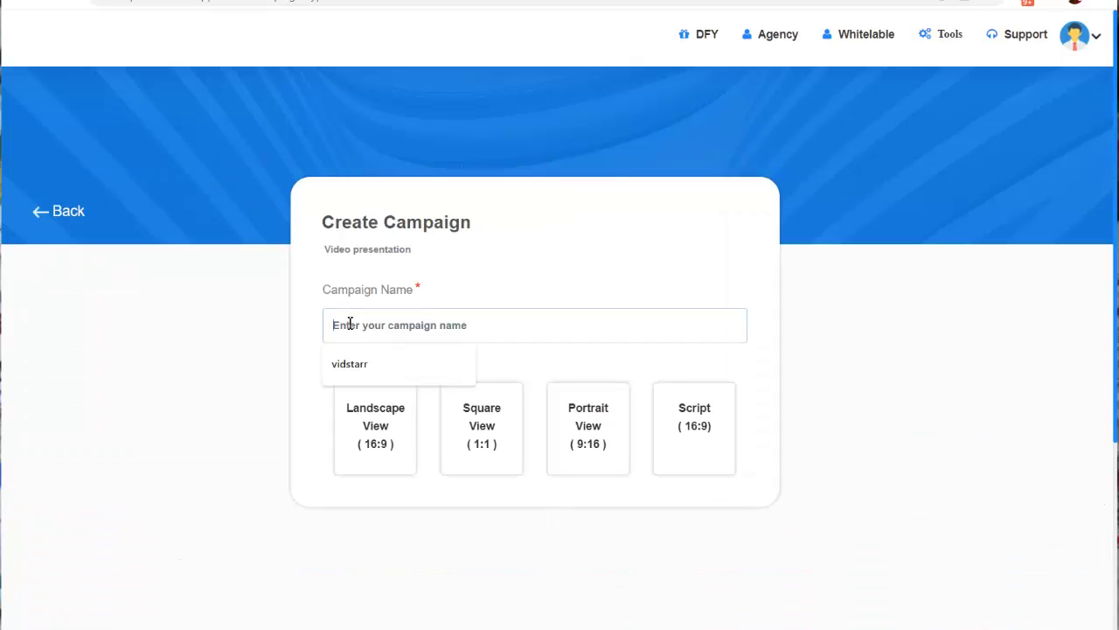
{"action": "type", "text": "casque gamer"}
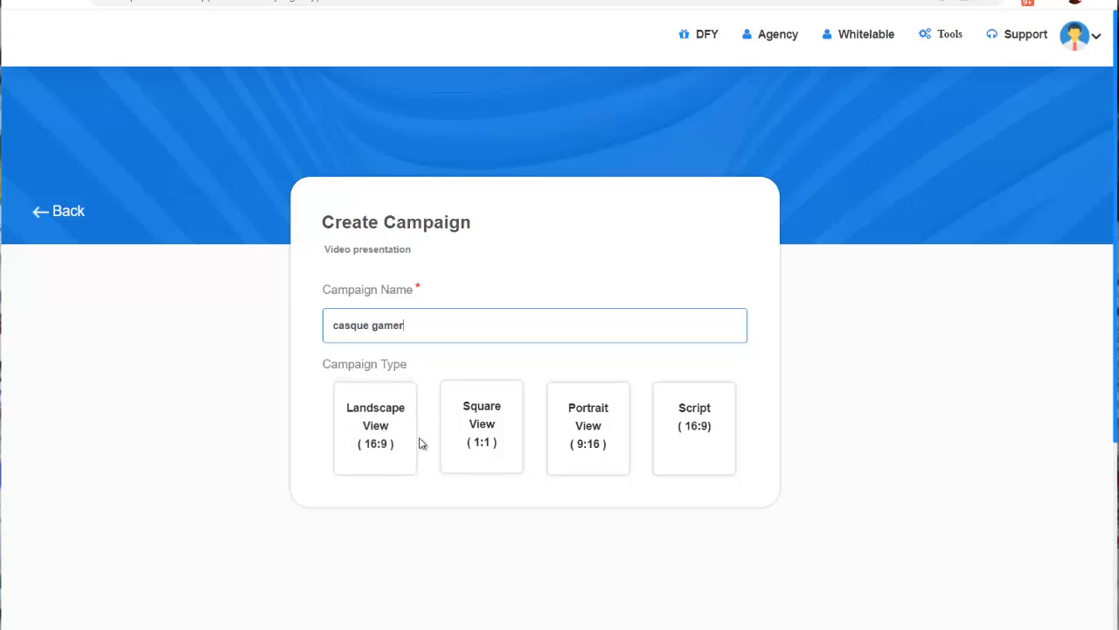
{"action": "left_click", "coordinate": [389, 439]}
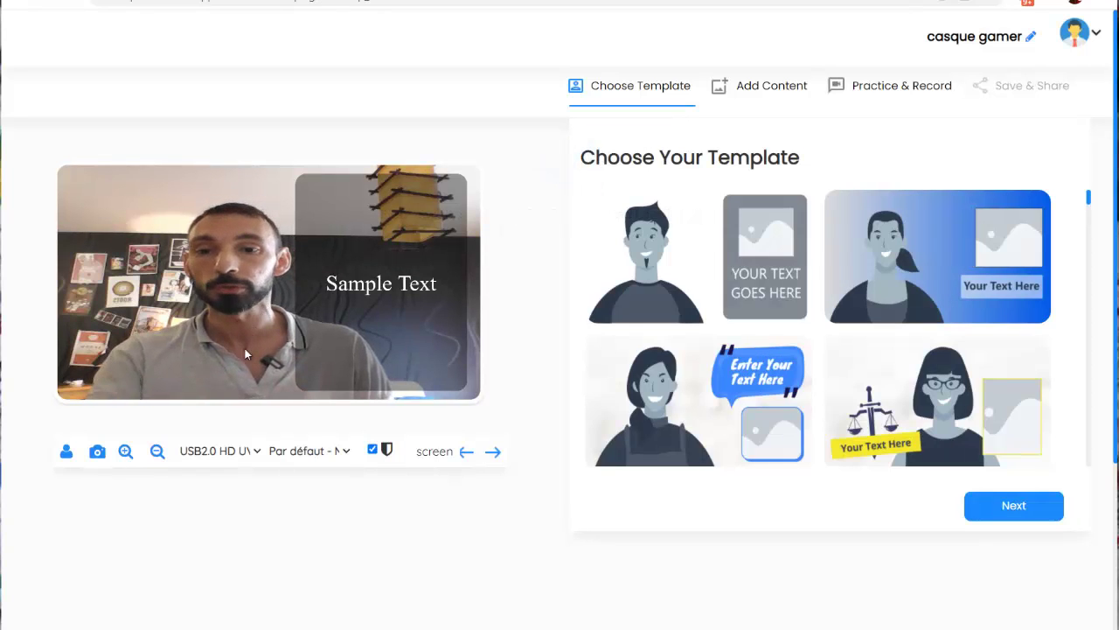
{"action": "left_click", "coordinate": [258, 451]}
{"action": "left_click", "coordinate": [266, 472]}
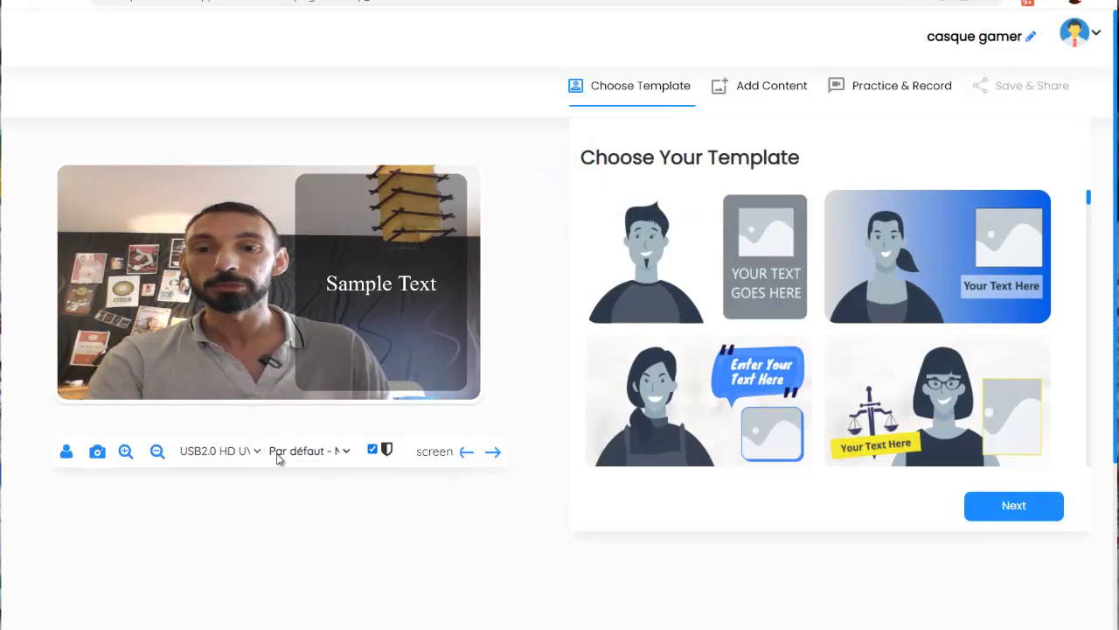
{"action": "left_click", "coordinate": [347, 450]}
{"action": "left_click", "coordinate": [348, 453]}
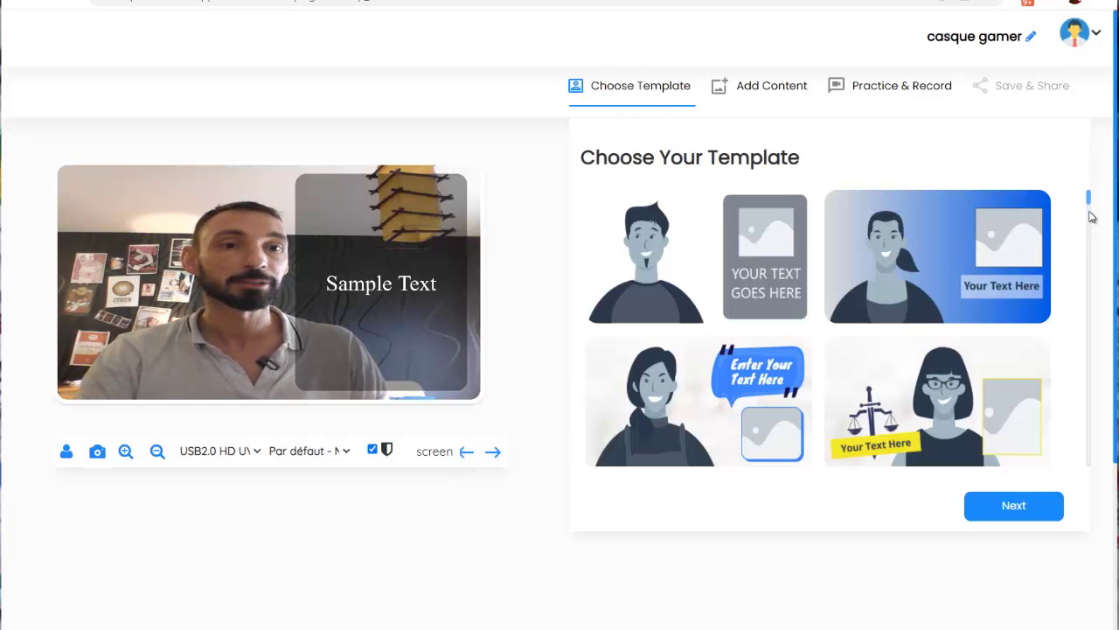
Apply the template with the purple ribbon text banner to the presentation
{"action": "scroll", "coordinate": [1089, 236], "scroll_direction": "down", "scroll_amount": 5}
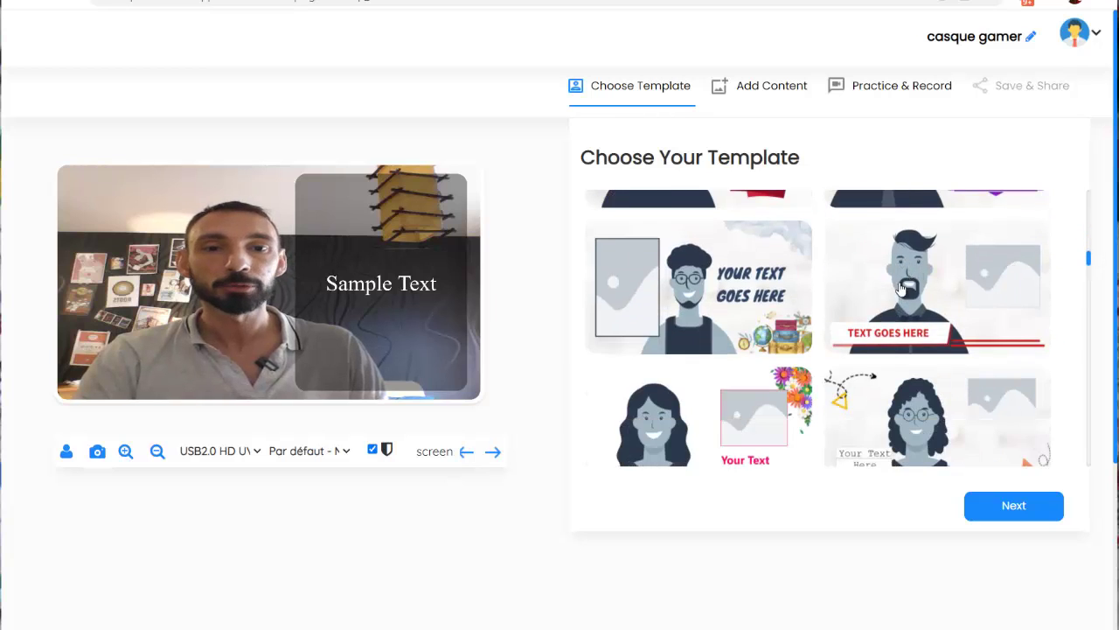
{"action": "scroll", "coordinate": [757, 249], "scroll_direction": "up", "scroll_amount": 1}
{"action": "left_click", "coordinate": [965, 248]}
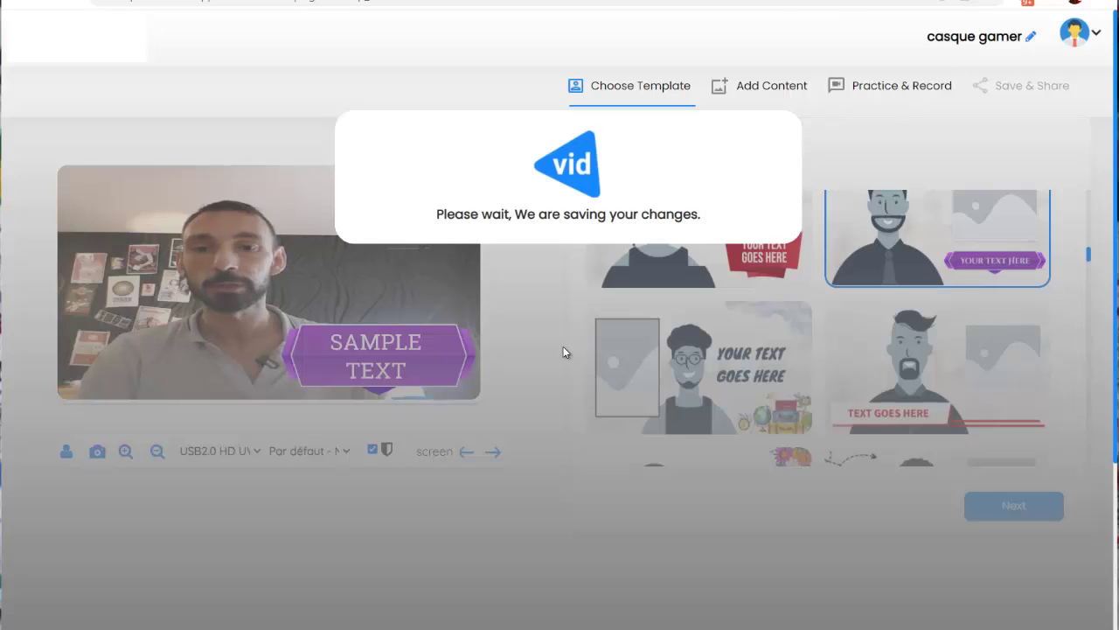
Apply the template with the red title banner across the top and a red-framed image, and continue to adding content
{"action": "scroll", "coordinate": [870, 332], "scroll_direction": "down", "scroll_amount": 2}
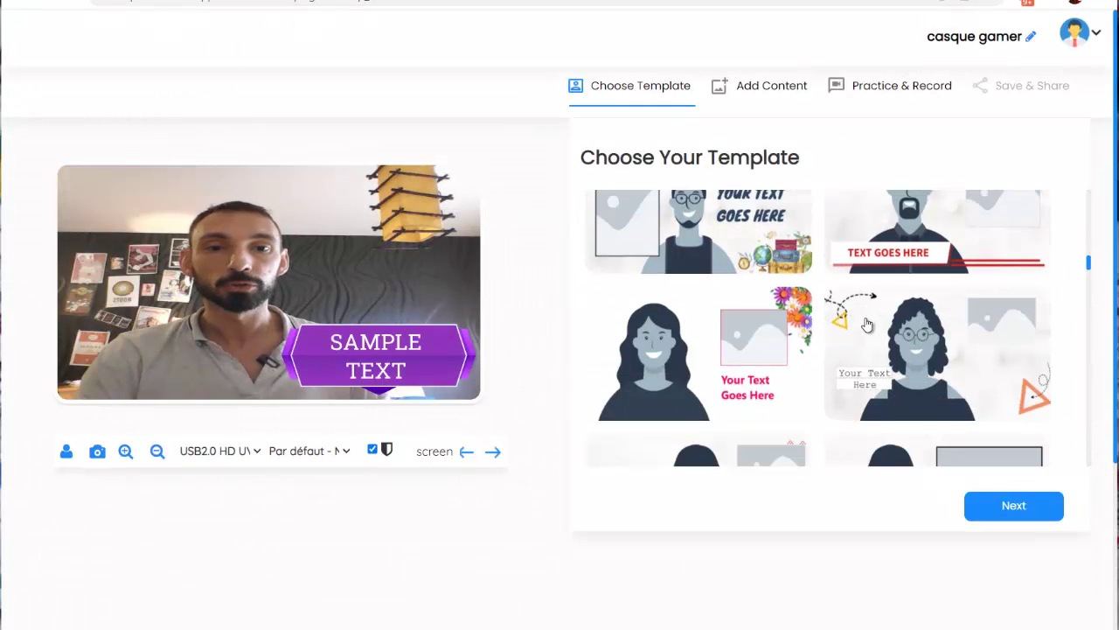
{"action": "scroll", "coordinate": [868, 323], "scroll_direction": "down", "scroll_amount": 1}
{"action": "scroll", "coordinate": [865, 319], "scroll_direction": "down", "scroll_amount": 1}
{"action": "scroll", "coordinate": [865, 316], "scroll_direction": "down", "scroll_amount": 4}
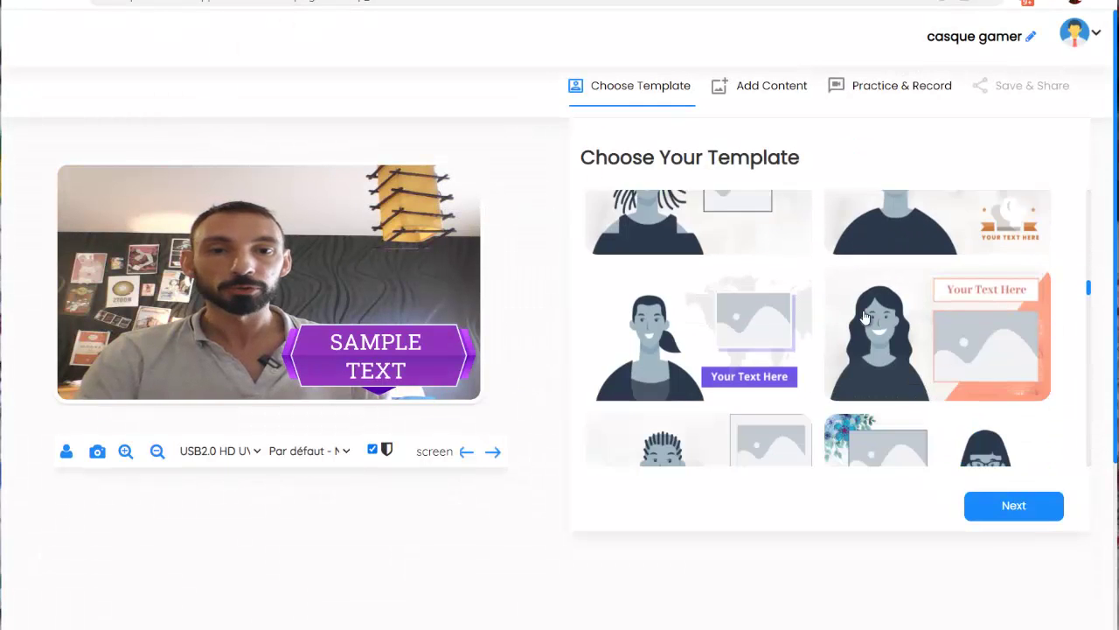
{"action": "scroll", "coordinate": [863, 311], "scroll_direction": "down", "scroll_amount": 5}
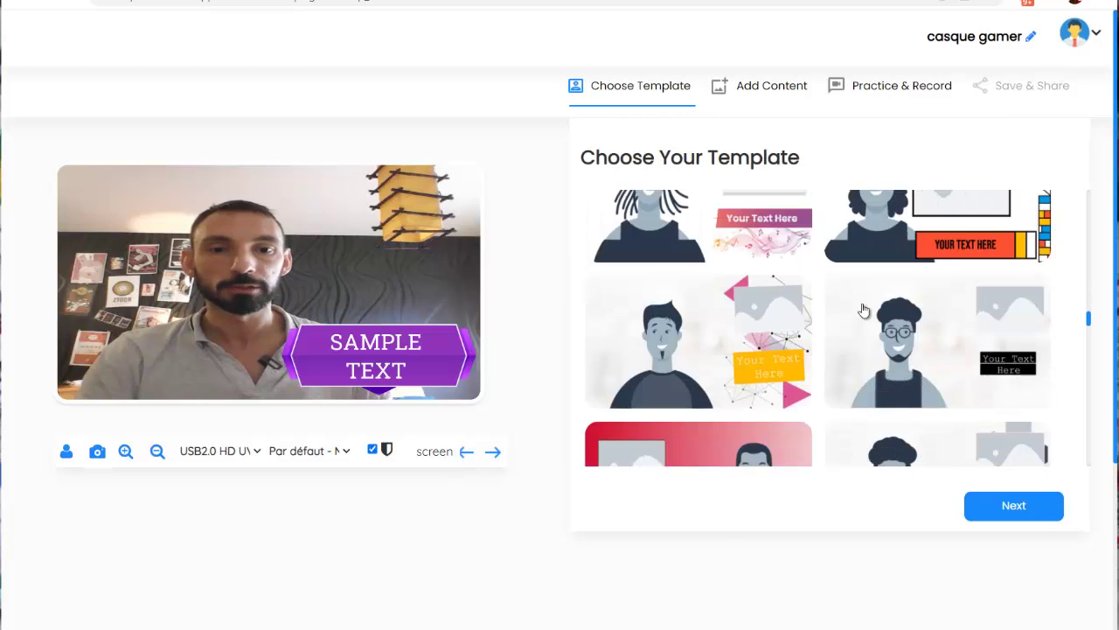
{"action": "scroll", "coordinate": [863, 311], "scroll_direction": "down", "scroll_amount": 2}
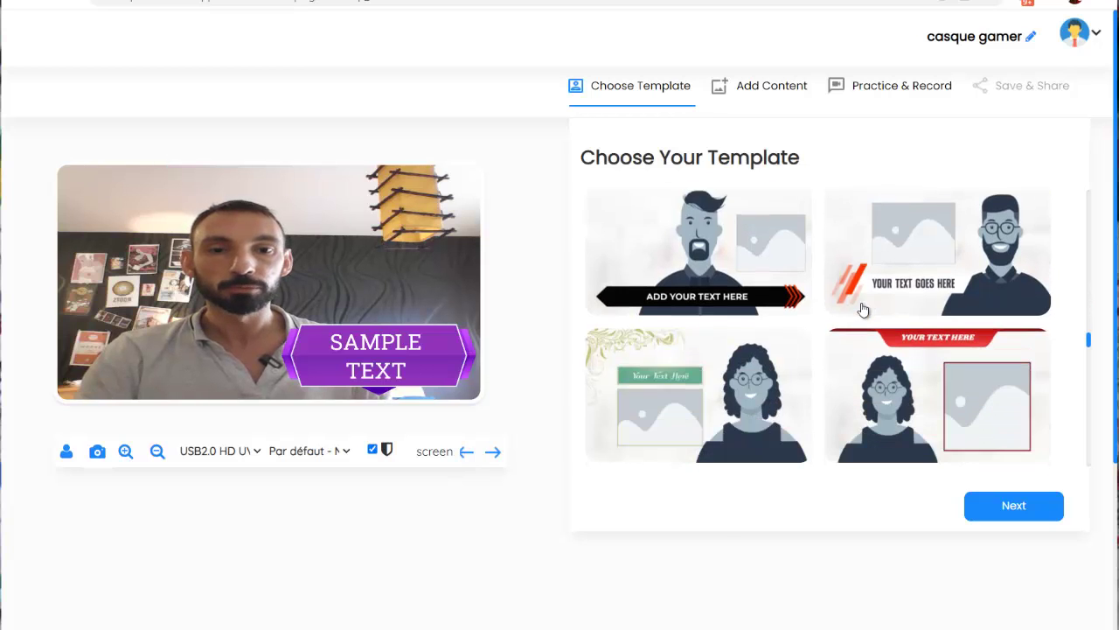
{"action": "scroll", "coordinate": [900, 327], "scroll_direction": "down", "scroll_amount": 1}
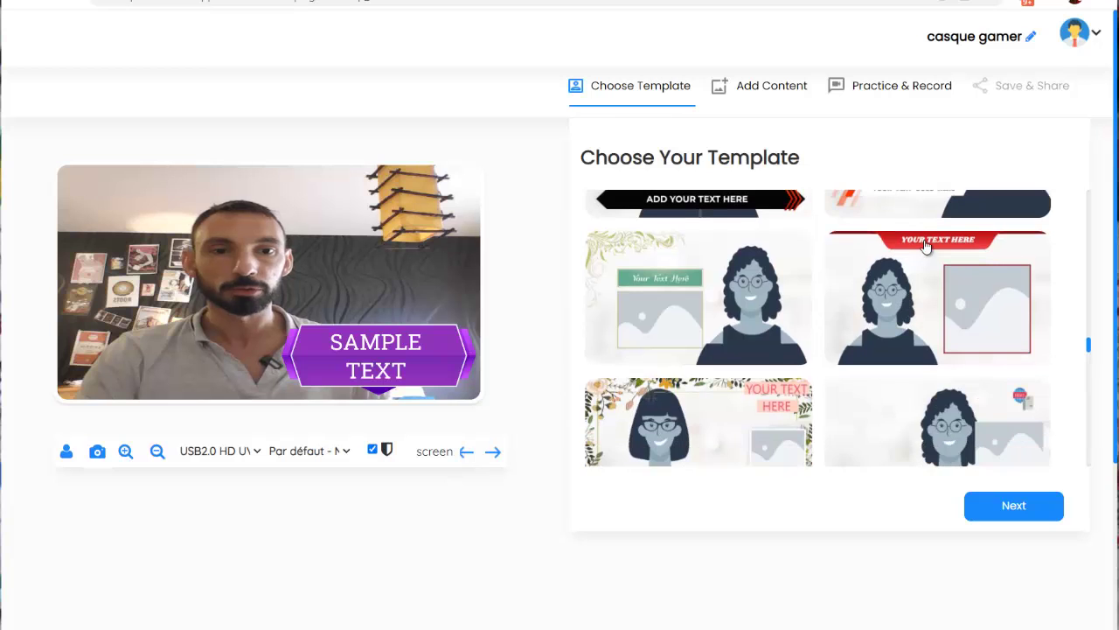
{"action": "left_click", "coordinate": [935, 285]}
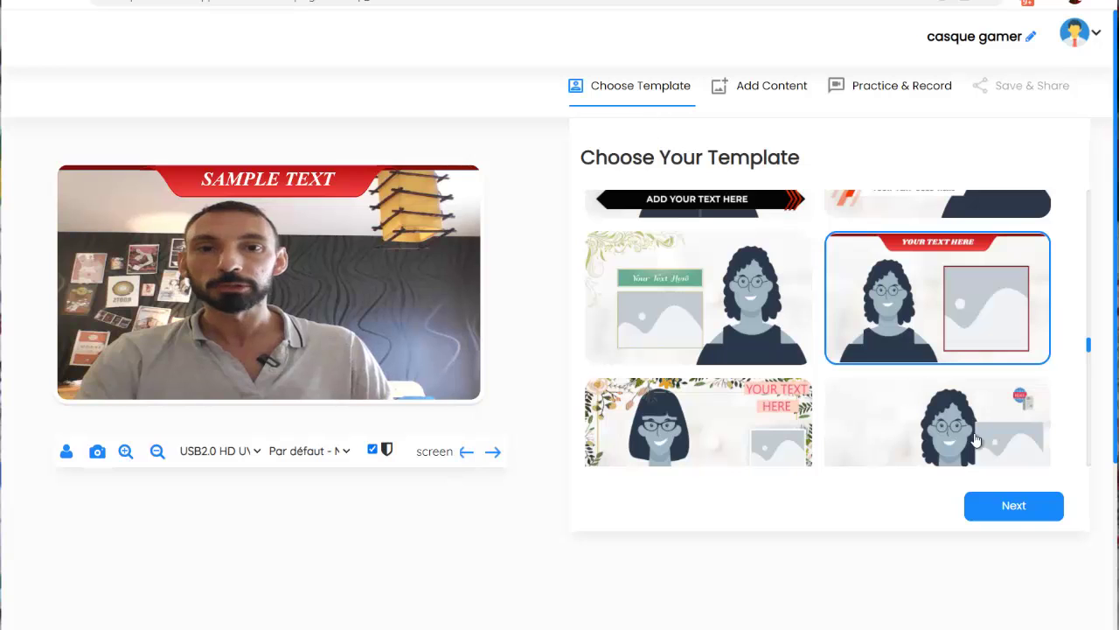
{"action": "left_click", "coordinate": [1016, 507]}
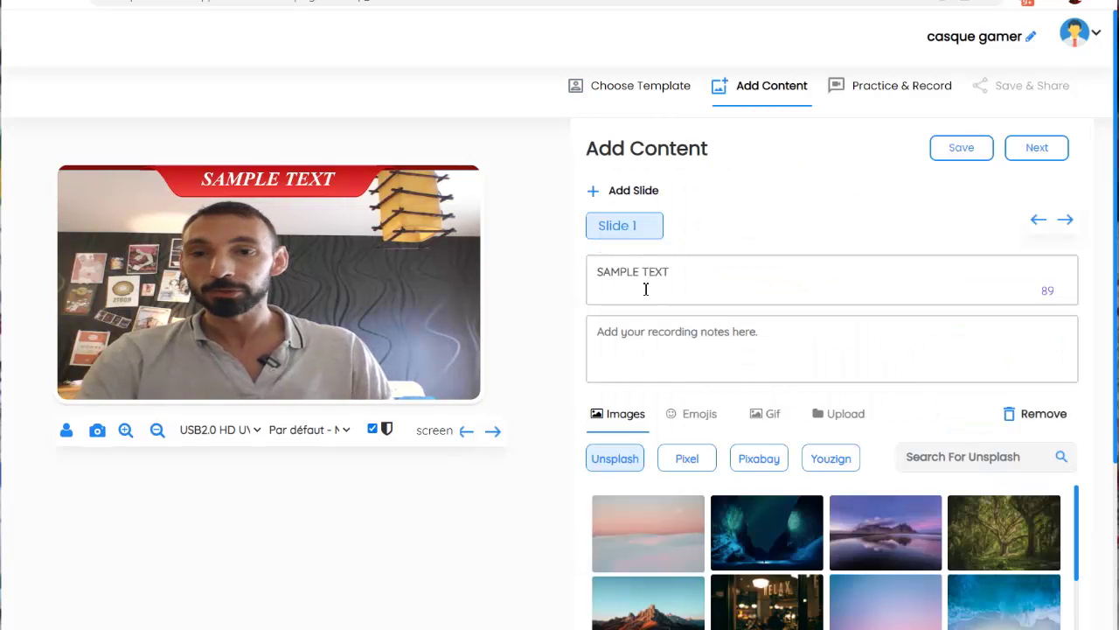
Replace slide 1's sample banner text with "casque gamer !"
{"action": "left_click_drag", "start_coordinate": [685, 268], "coordinate": [554, 269]}
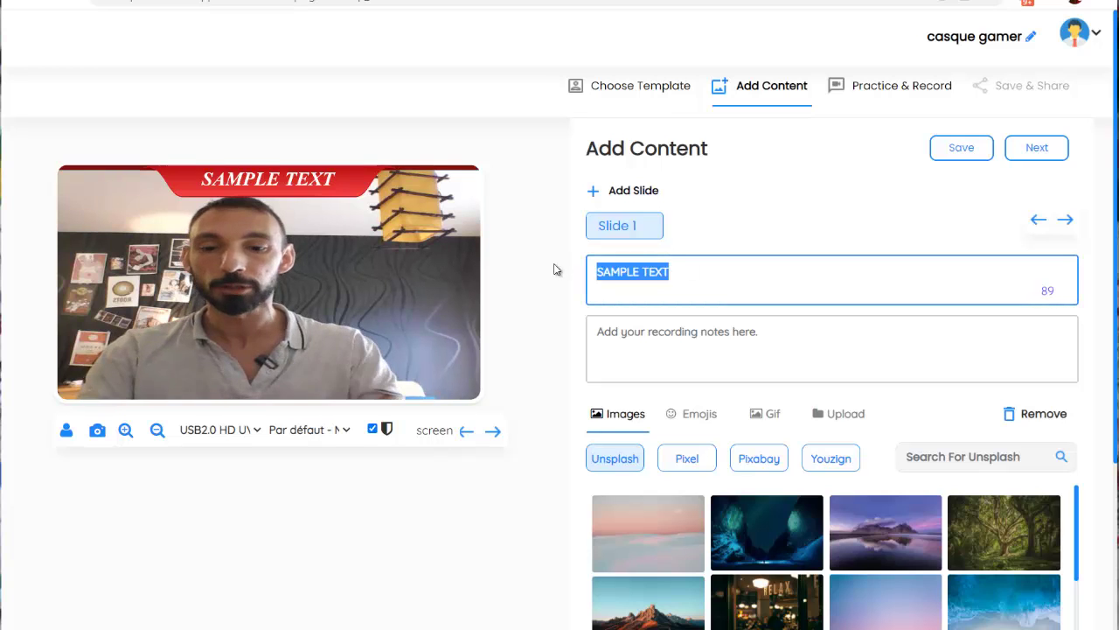
{"action": "type", "text": "super casque gamer !"}
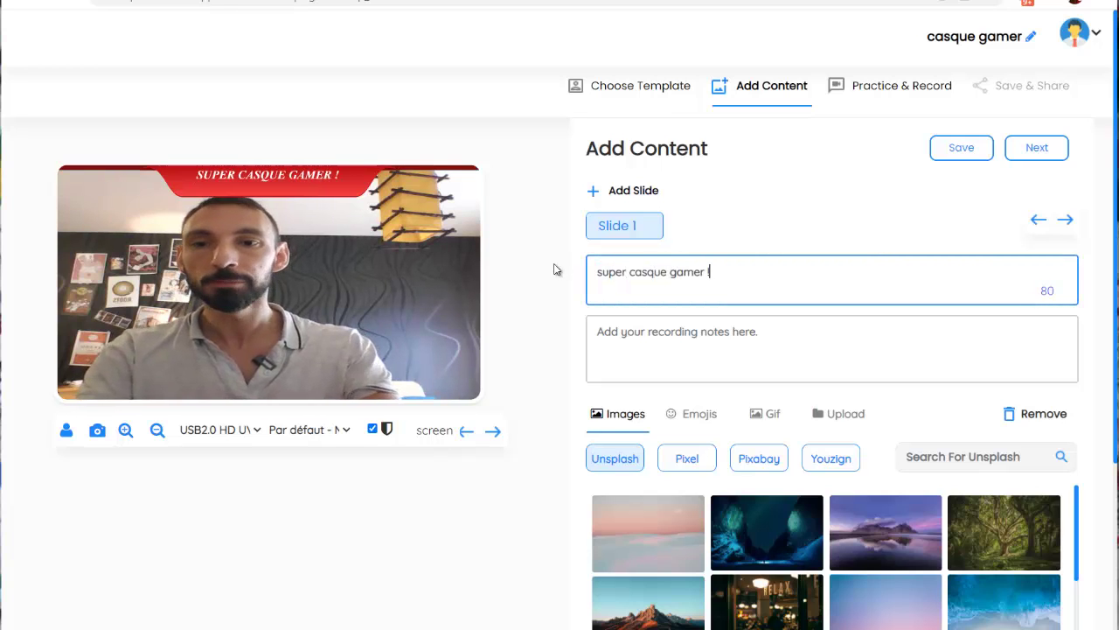
{"action": "double_click", "coordinate": [610, 272]}
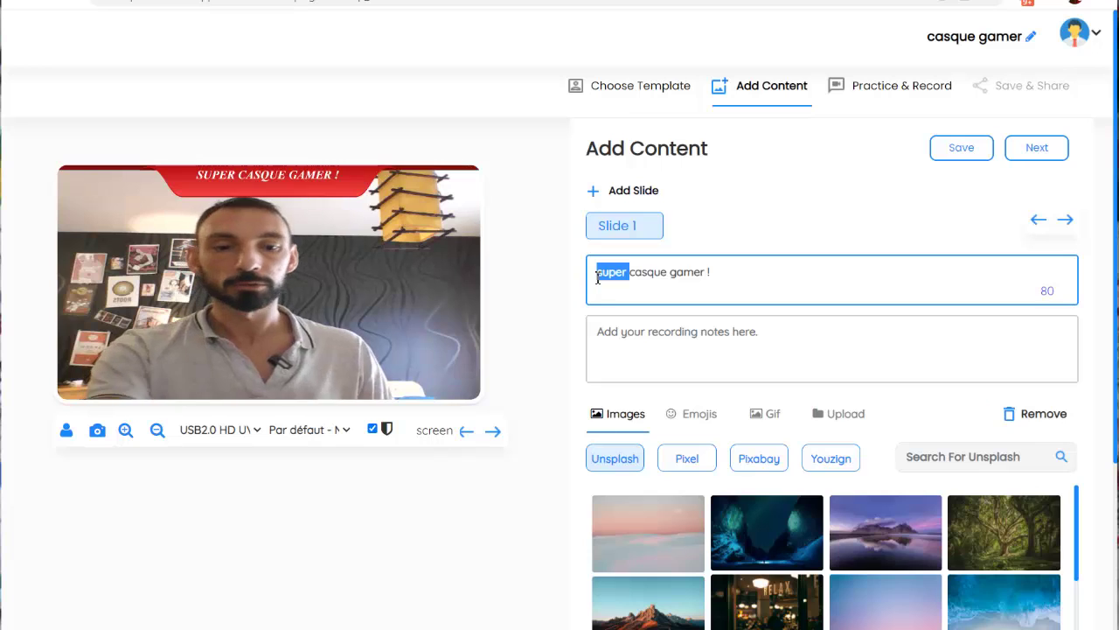
{"action": "key", "text": "BackSpace"}
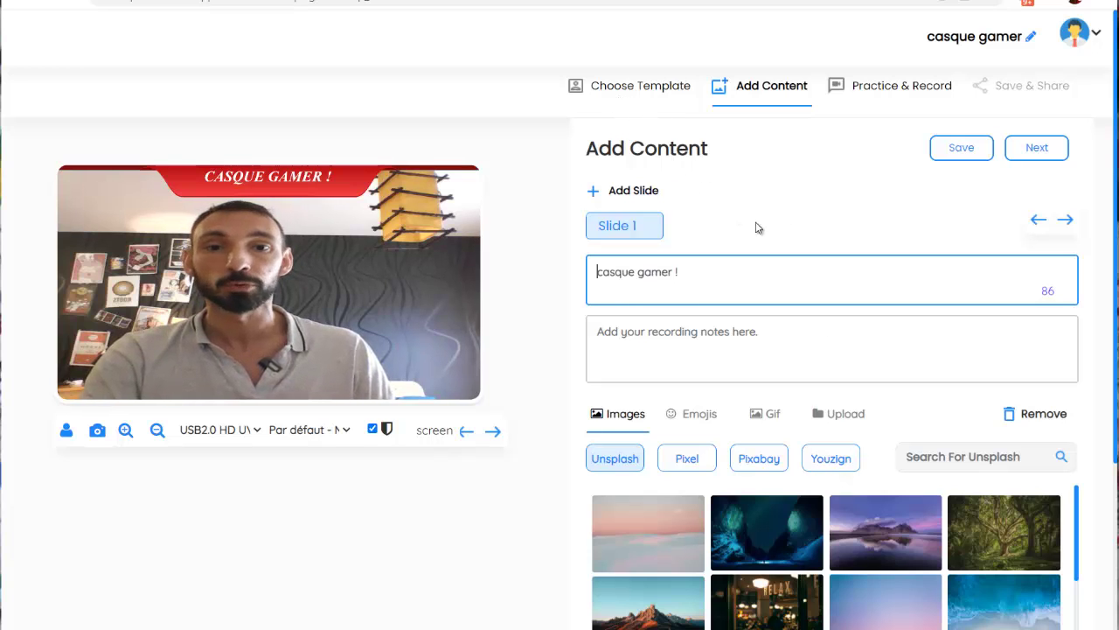
Enter "vos notes ici !" as the recording notes of slide 1
{"action": "left_click", "coordinate": [626, 342]}
{"action": "type", "text": "vos n"}
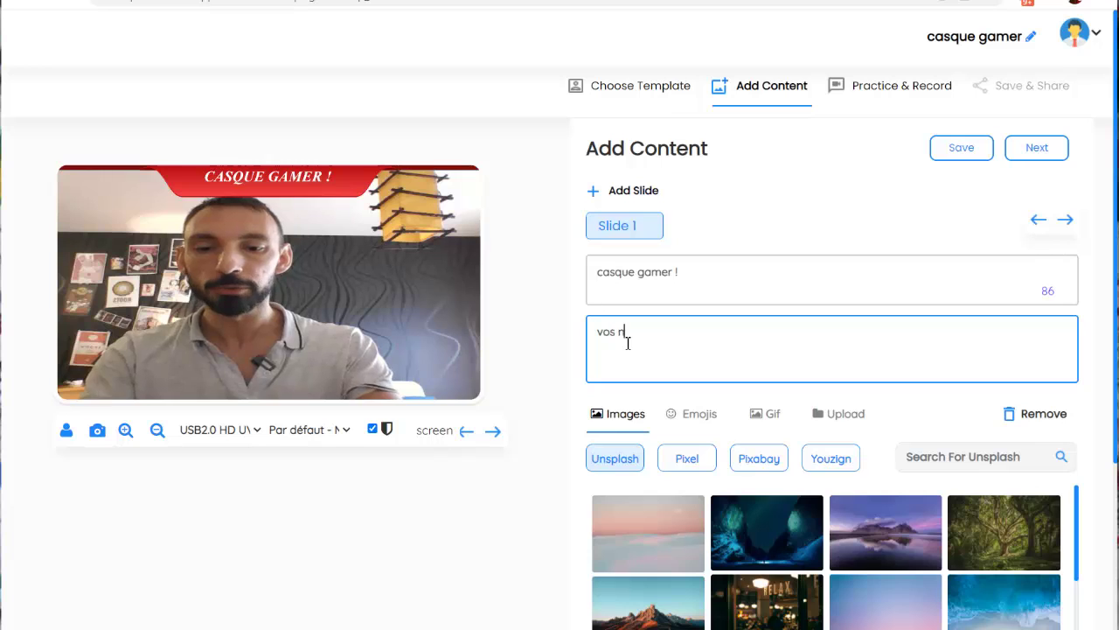
{"action": "type", "text": "otes ici"}
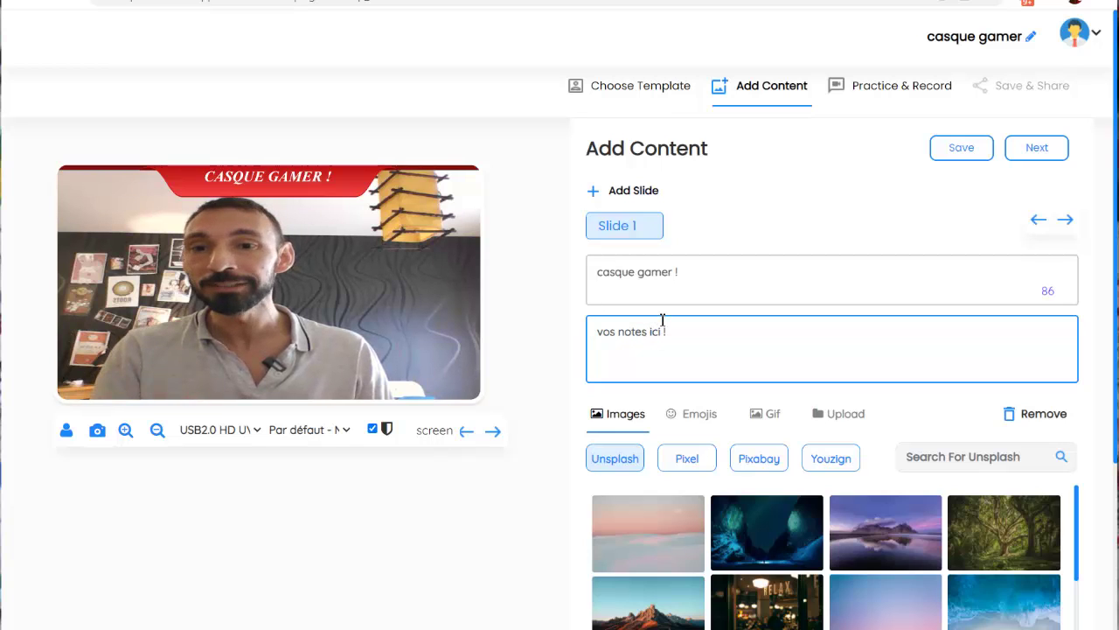
{"action": "type", "text": "!"}
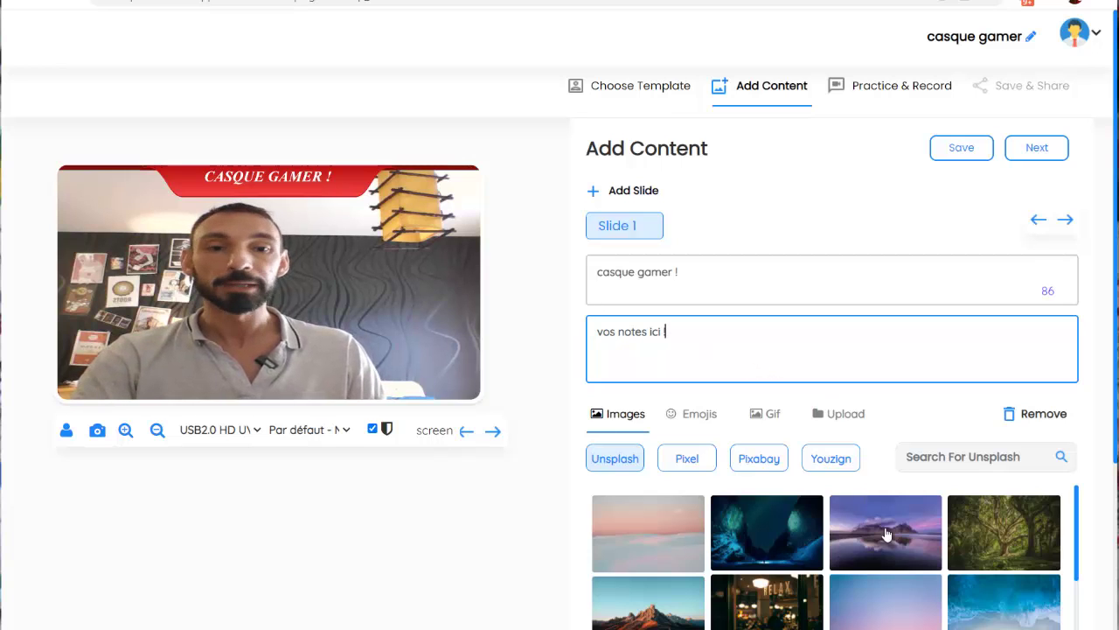
Place the dark Unsplash café photo with the "RELAX" sign on slide 1
{"action": "scroll", "coordinate": [997, 538], "scroll_direction": "down", "scroll_amount": 10}
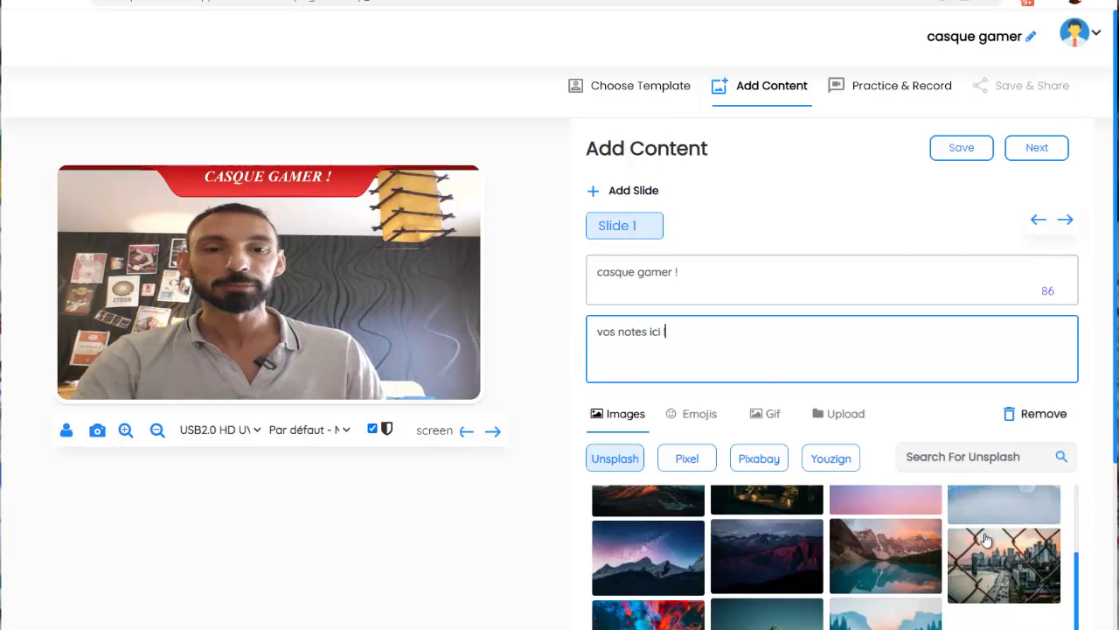
{"action": "scroll", "coordinate": [985, 538], "scroll_direction": "up", "scroll_amount": 1}
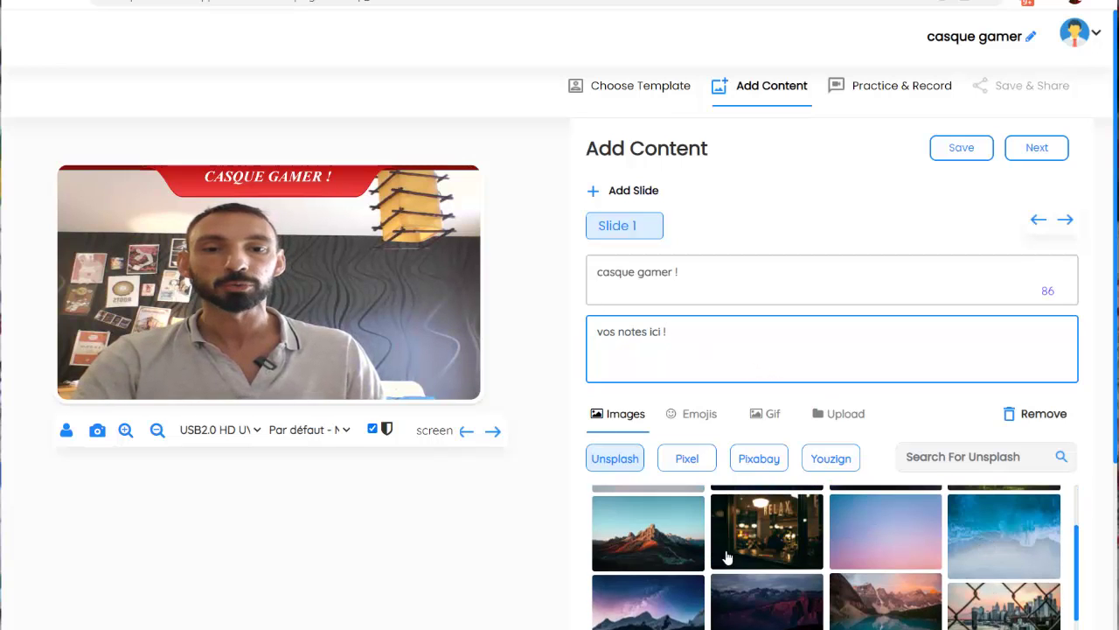
{"action": "left_click", "coordinate": [789, 531]}
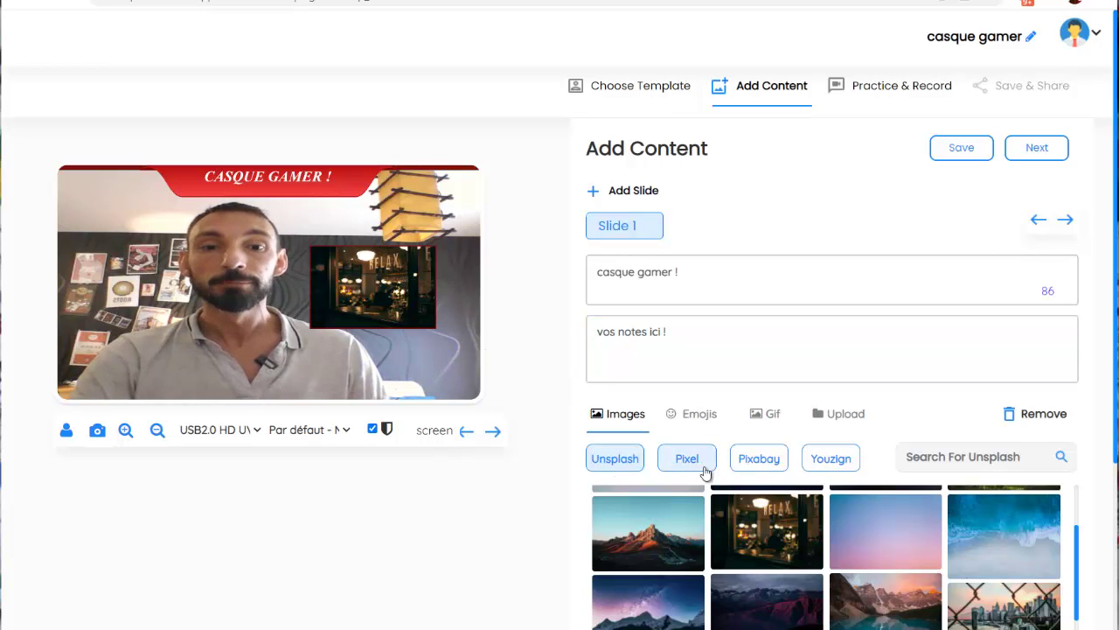
Upload the gaming headset picture 71g5MRbP52L.__AC_SX300_SY300_QL70_ML2_.jpg and place it on slide 1
{"action": "left_click", "coordinate": [697, 420]}
{"action": "left_click", "coordinate": [769, 418]}
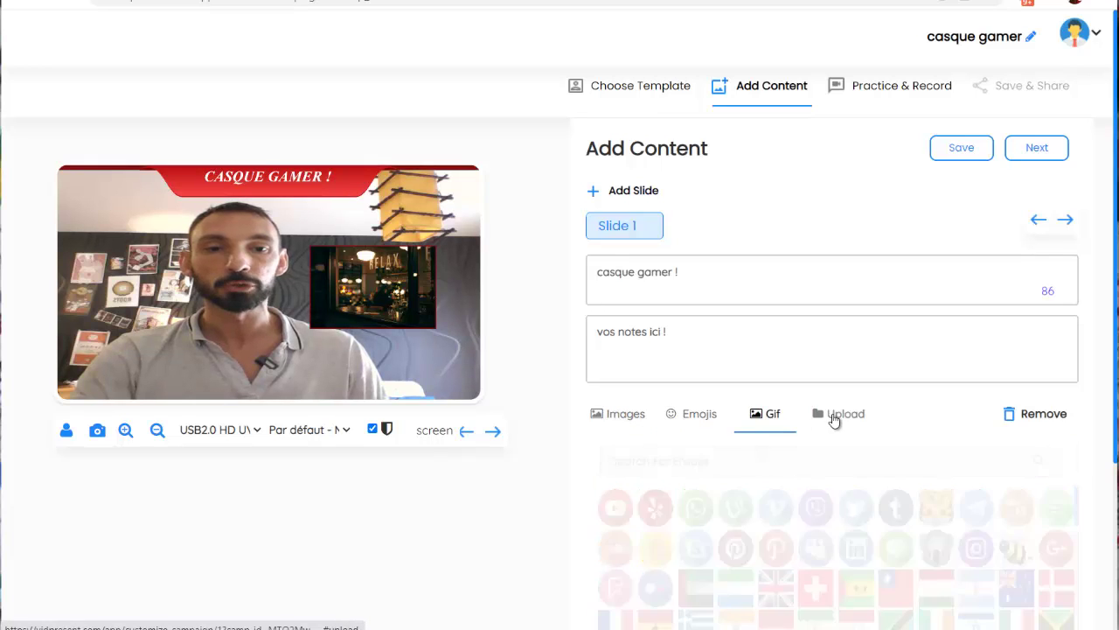
{"action": "left_click", "coordinate": [844, 416]}
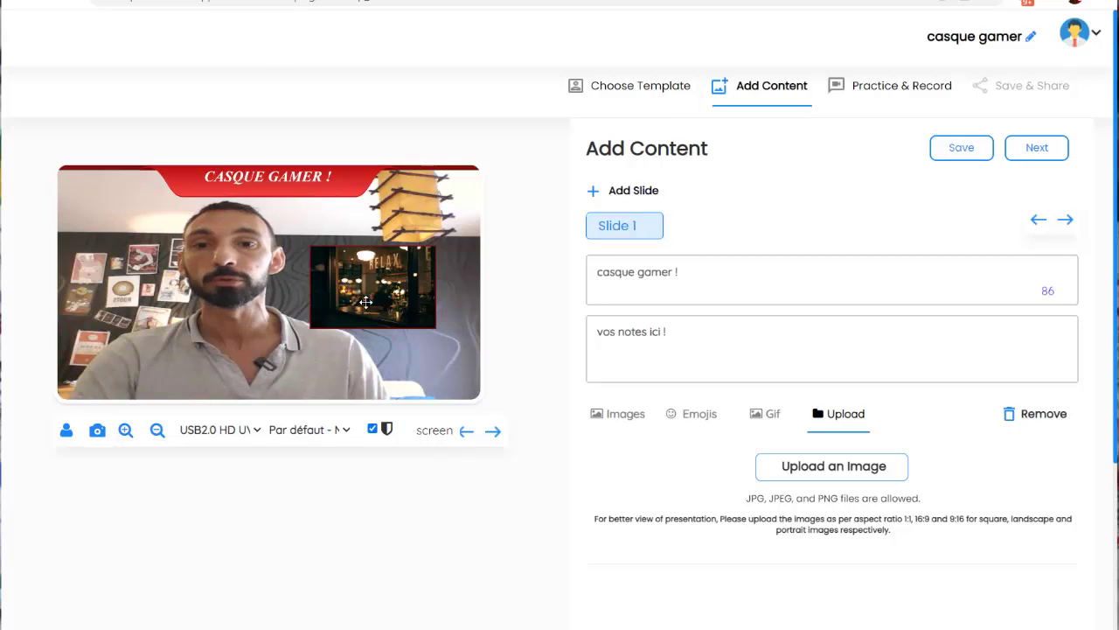
{"action": "left_click", "coordinate": [834, 469]}
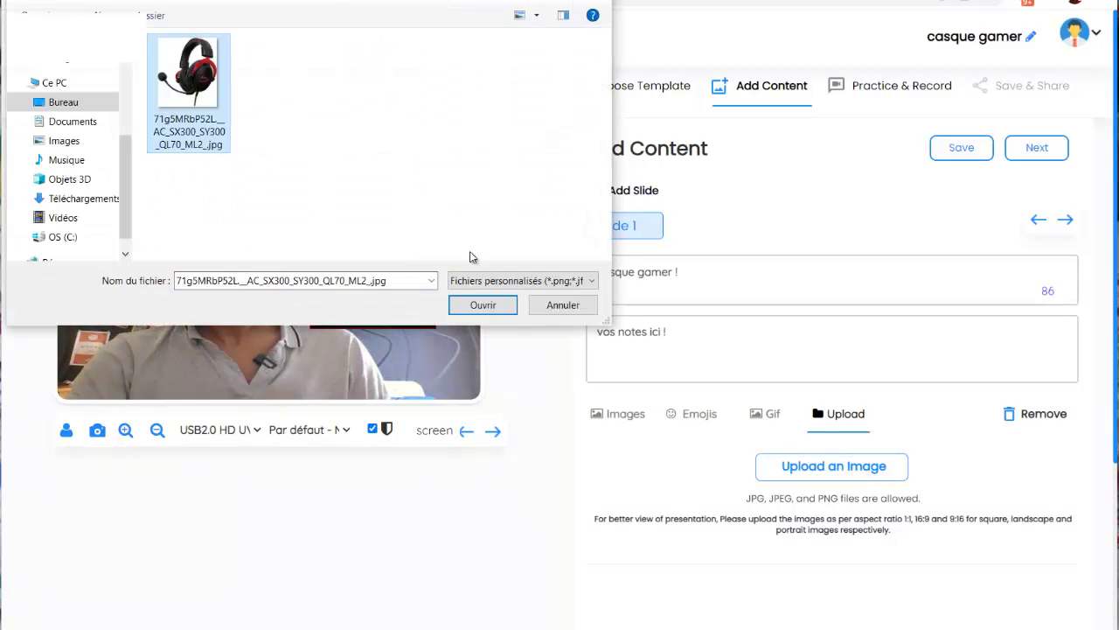
{"action": "left_click", "coordinate": [482, 305]}
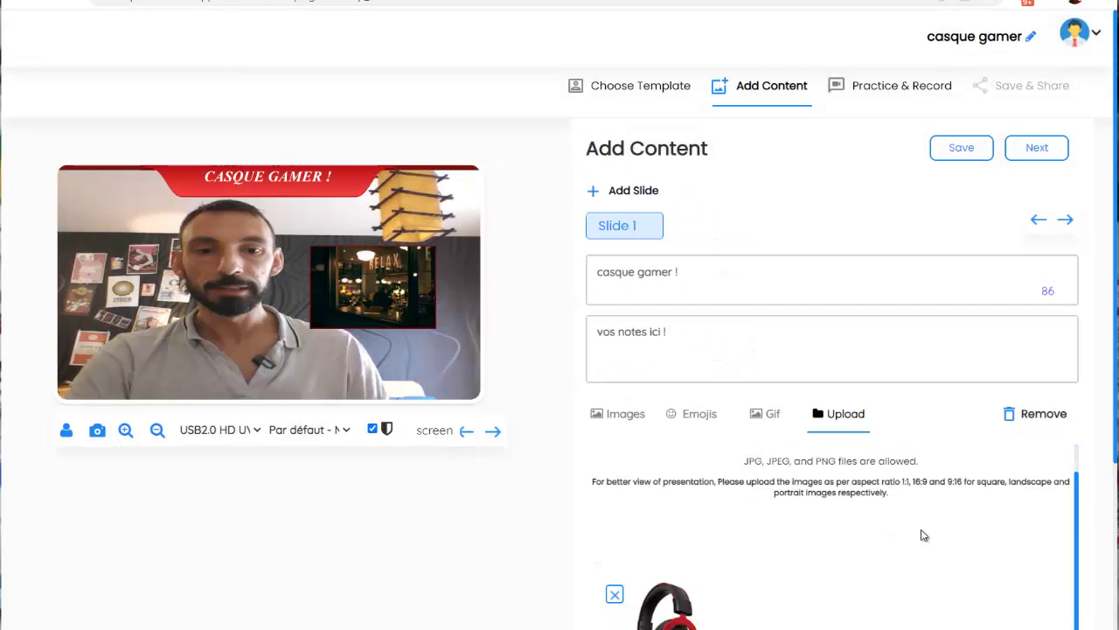
{"action": "scroll", "coordinate": [665, 559], "scroll_direction": "down", "scroll_amount": 2}
{"action": "left_click", "coordinate": [675, 572]}
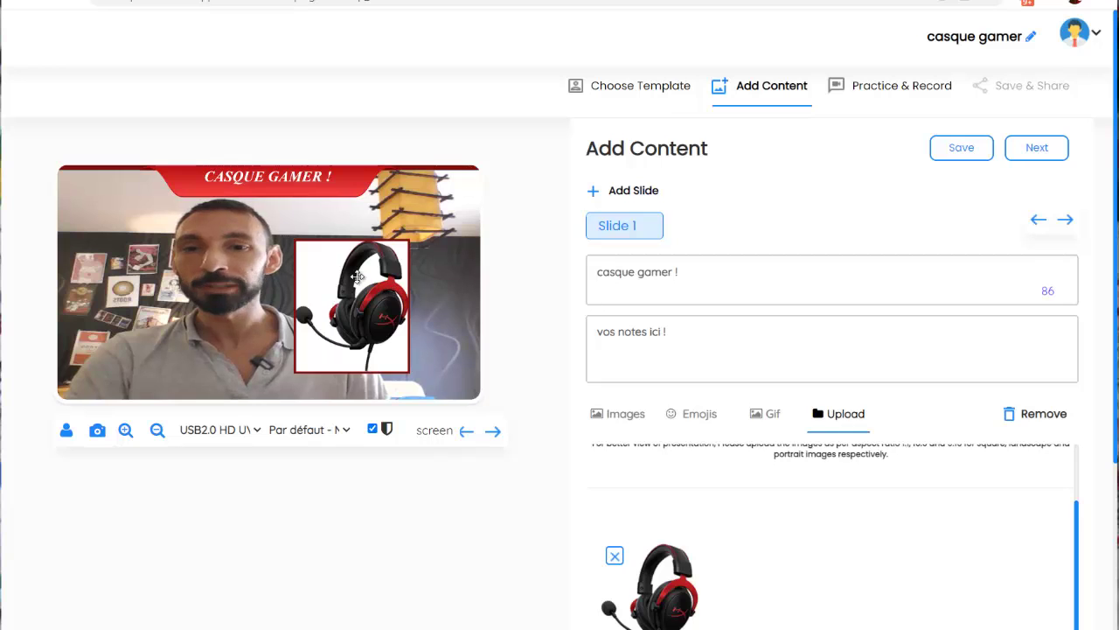
Try enlarging the headset image on the slide by two zoom steps, and reduce it again by two
{"action": "left_click", "coordinate": [127, 431]}
{"action": "left_click", "coordinate": [127, 431]}
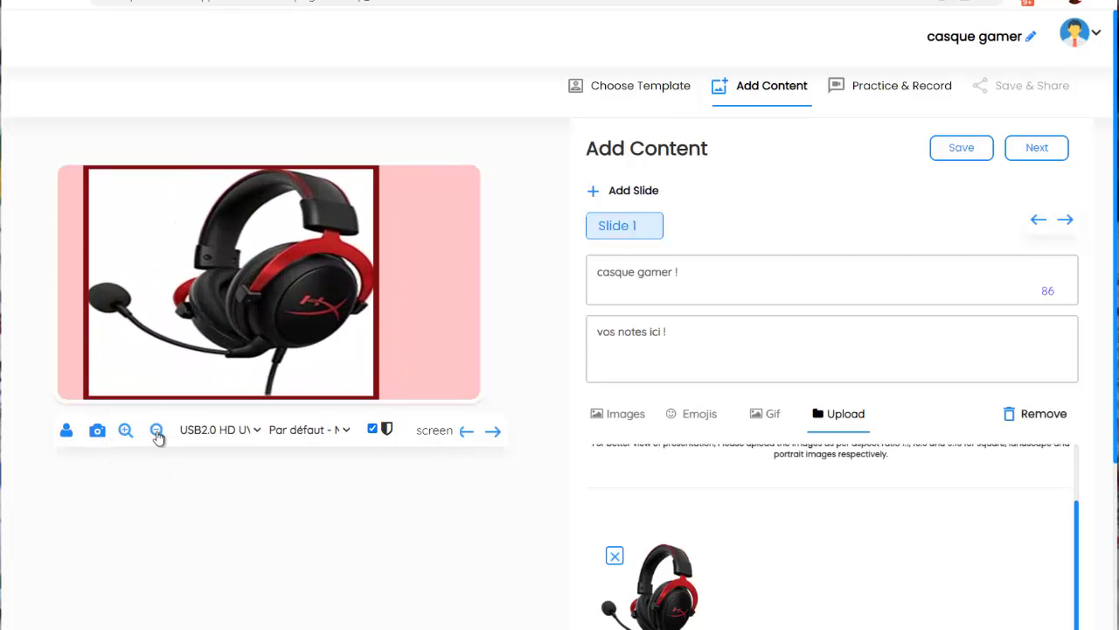
{"action": "left_click", "coordinate": [158, 431]}
{"action": "left_click", "coordinate": [157, 431]}
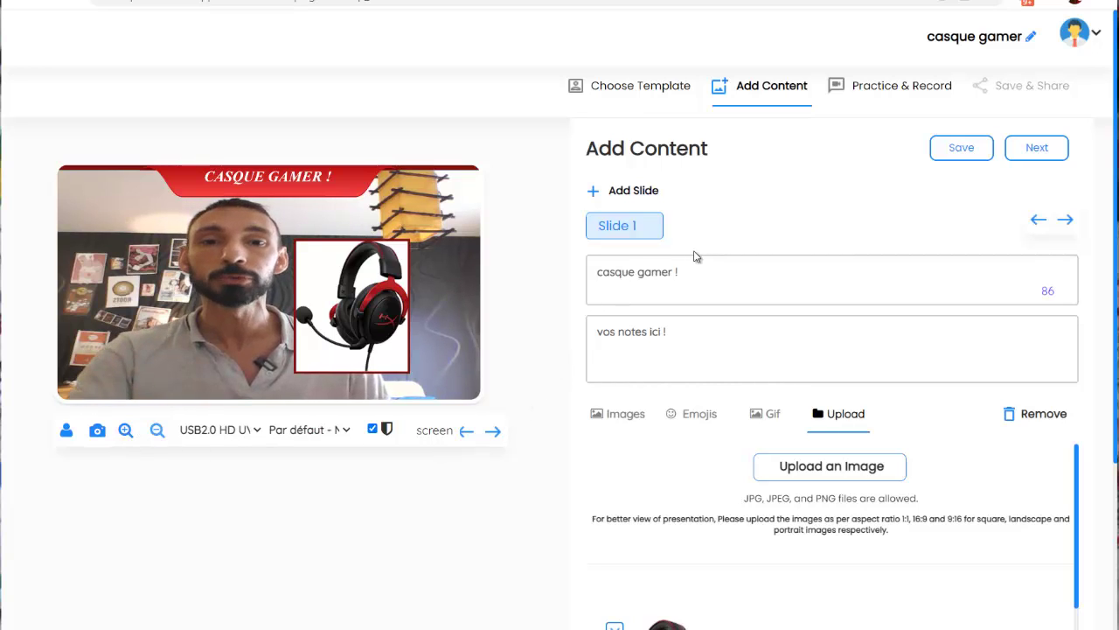
Add a second slide and replace its sample banner text with "SLIDE 2 !"
{"action": "left_click", "coordinate": [609, 193]}
{"action": "left_click_drag", "start_coordinate": [673, 273], "coordinate": [550, 276]}
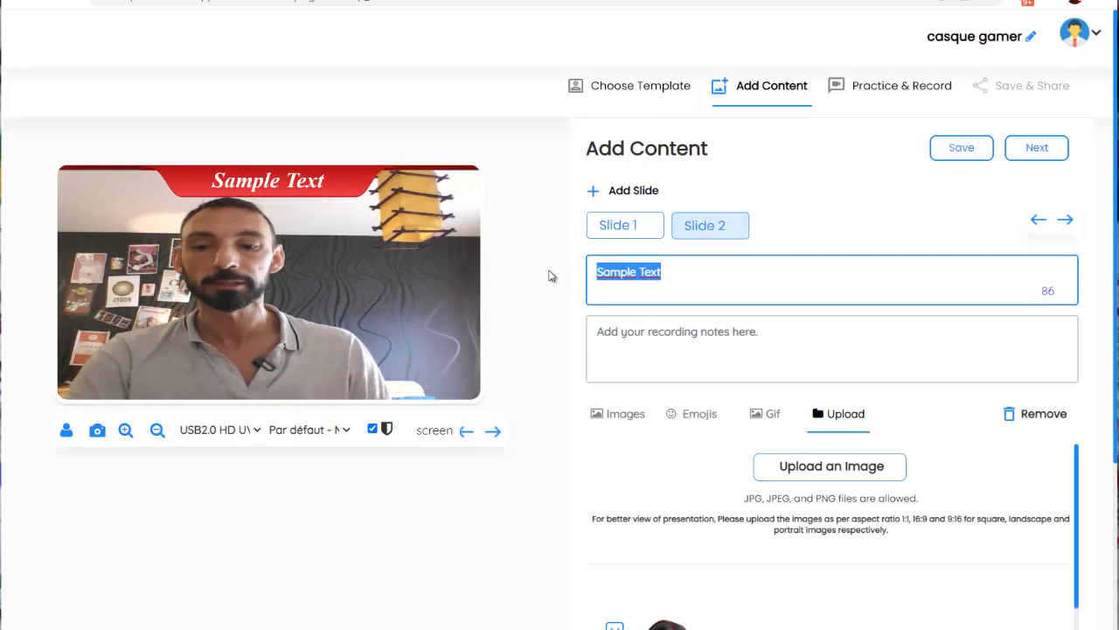
{"action": "type", "text": "salide 2 !"}
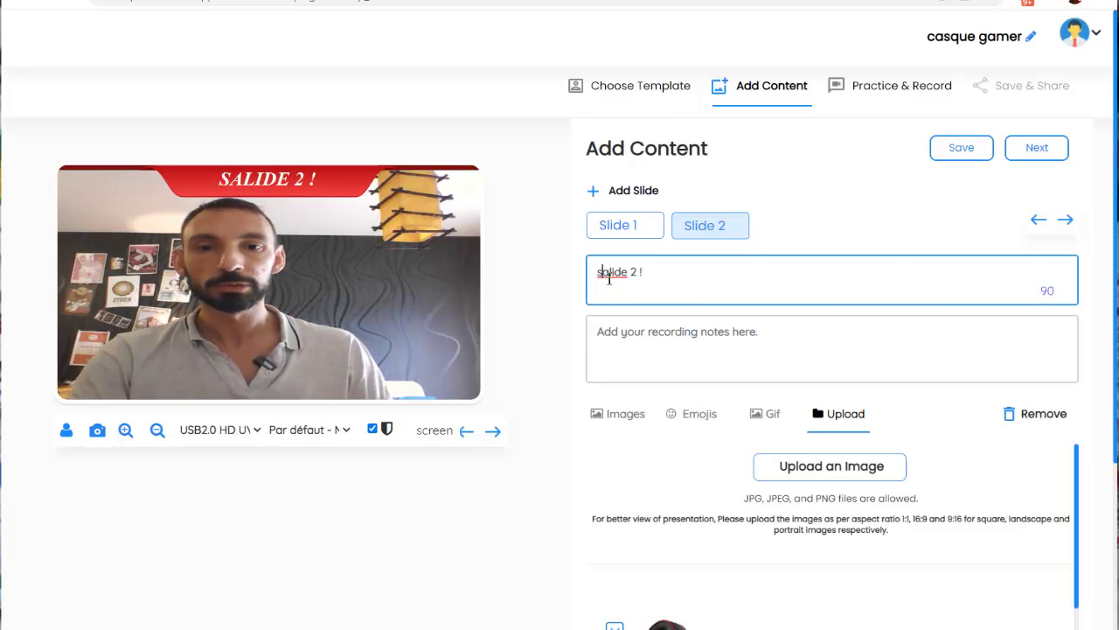
{"action": "key", "text": "BackSpace"}
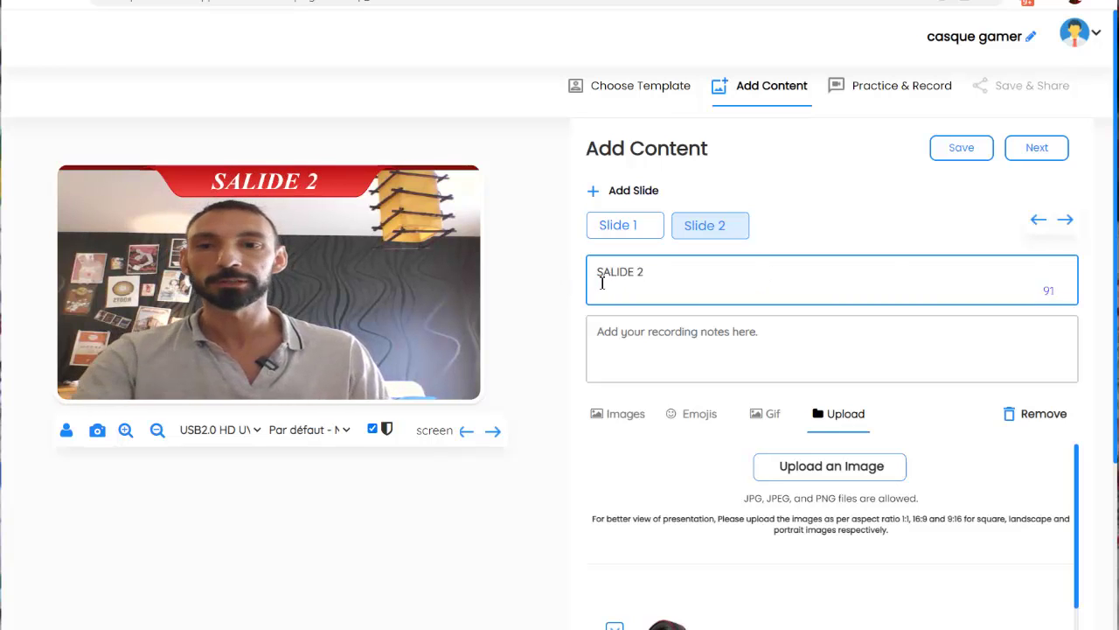
{"action": "left_click", "coordinate": [614, 274]}
{"action": "key", "text": "BackSpace"}
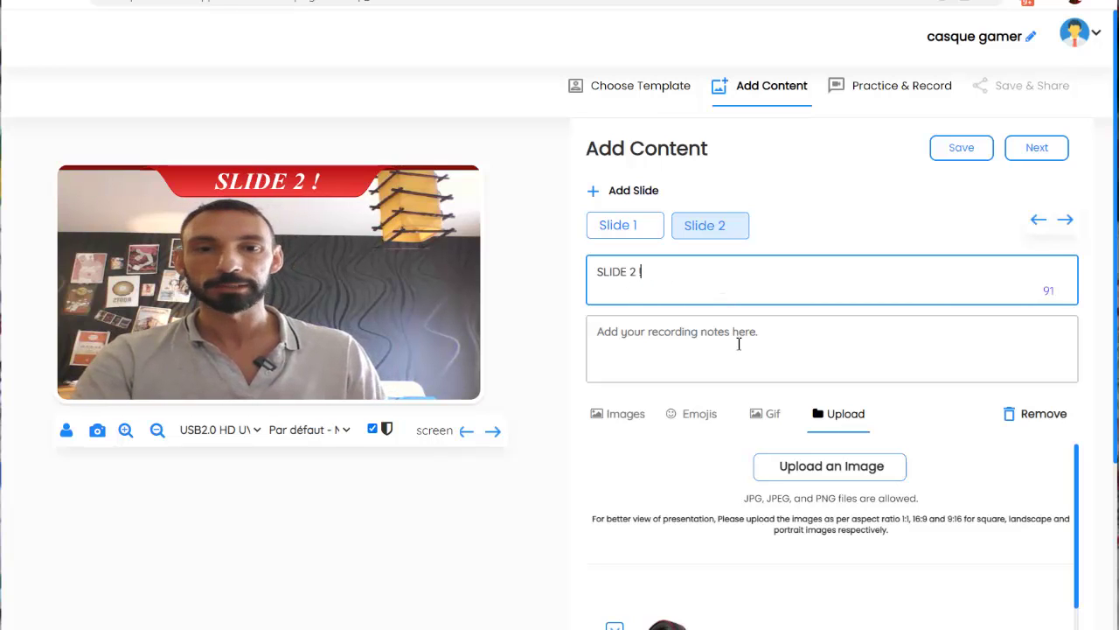
Search the Unsplash images for "gamer" and place the photo of the man with a headset at his gaming desk on slide 2
{"action": "left_click", "coordinate": [604, 421]}
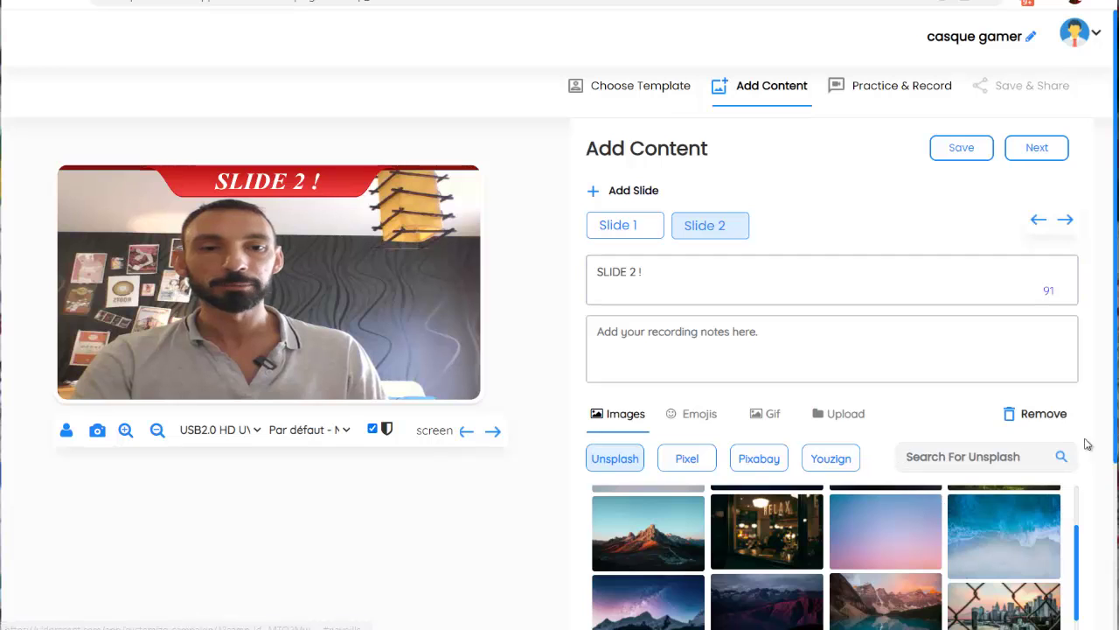
{"action": "left_click", "coordinate": [991, 456]}
{"action": "type", "text": "gam"}
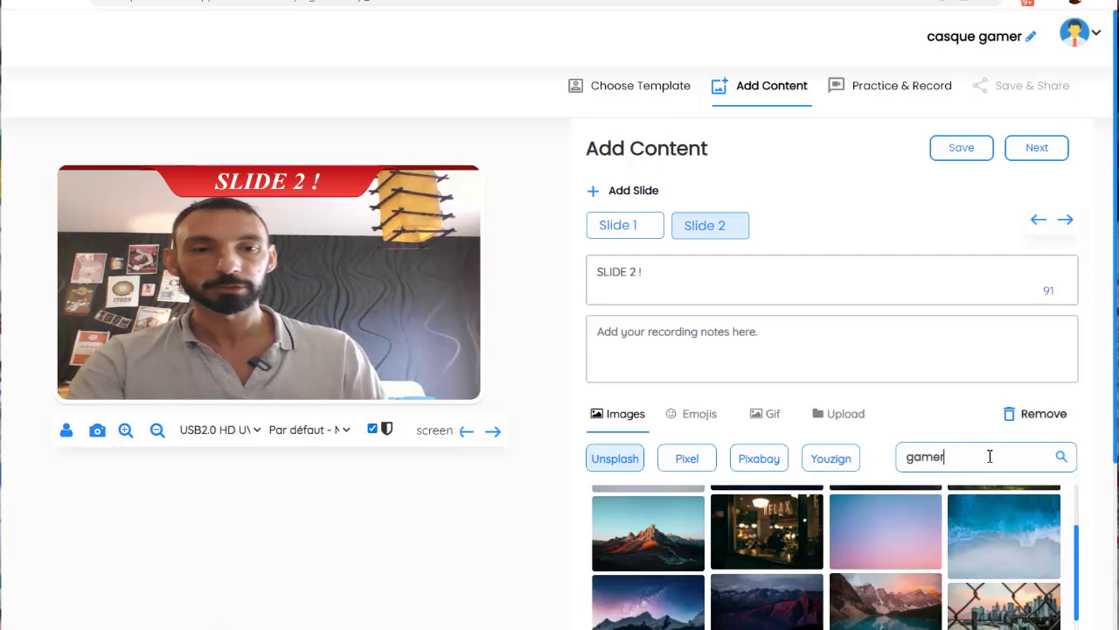
{"action": "type", "text": "er"}
{"action": "left_click", "coordinate": [1061, 458]}
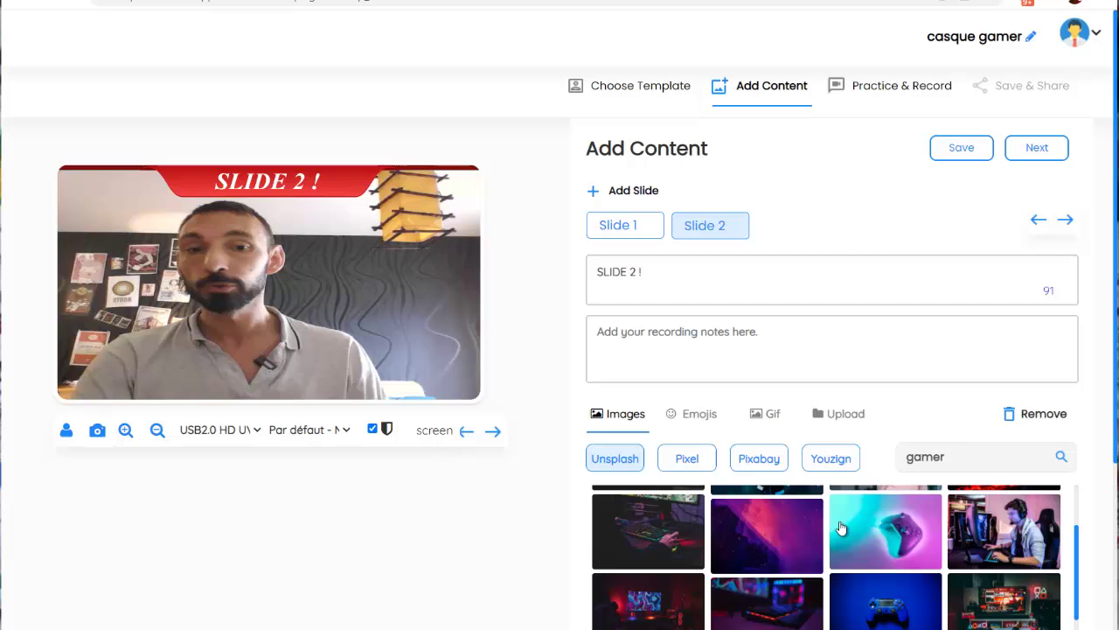
{"action": "left_click", "coordinate": [995, 524]}
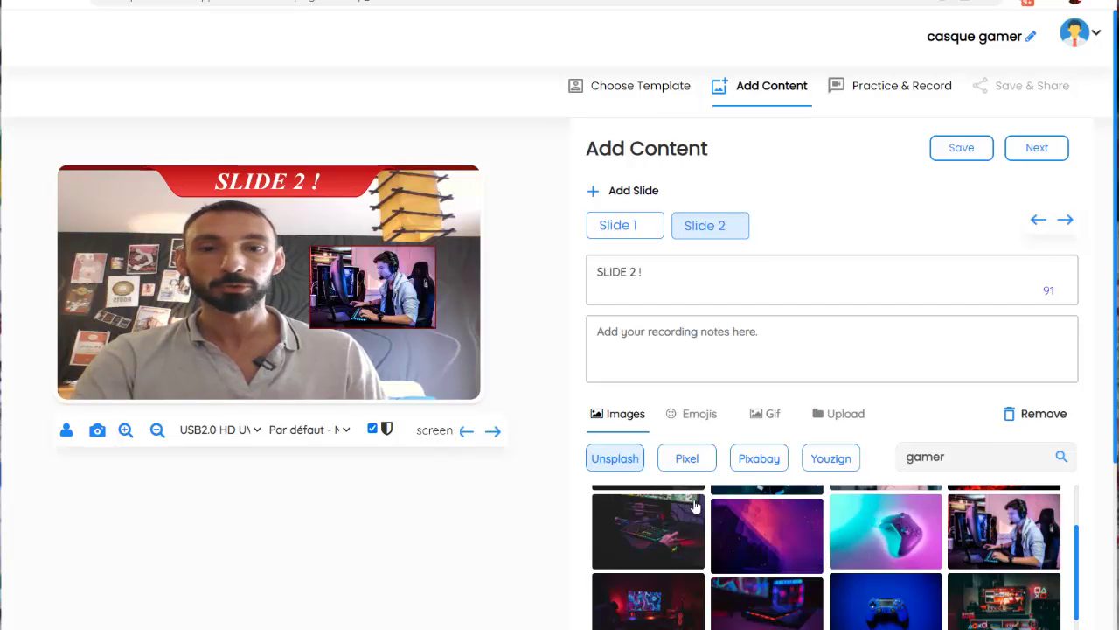
Add a third slide with the banner text "Slide 3" and the Unsplash photo of the red-lit gaming keyboard
{"action": "left_click", "coordinate": [615, 202]}
{"action": "left_click_drag", "start_coordinate": [709, 270], "coordinate": [599, 272]}
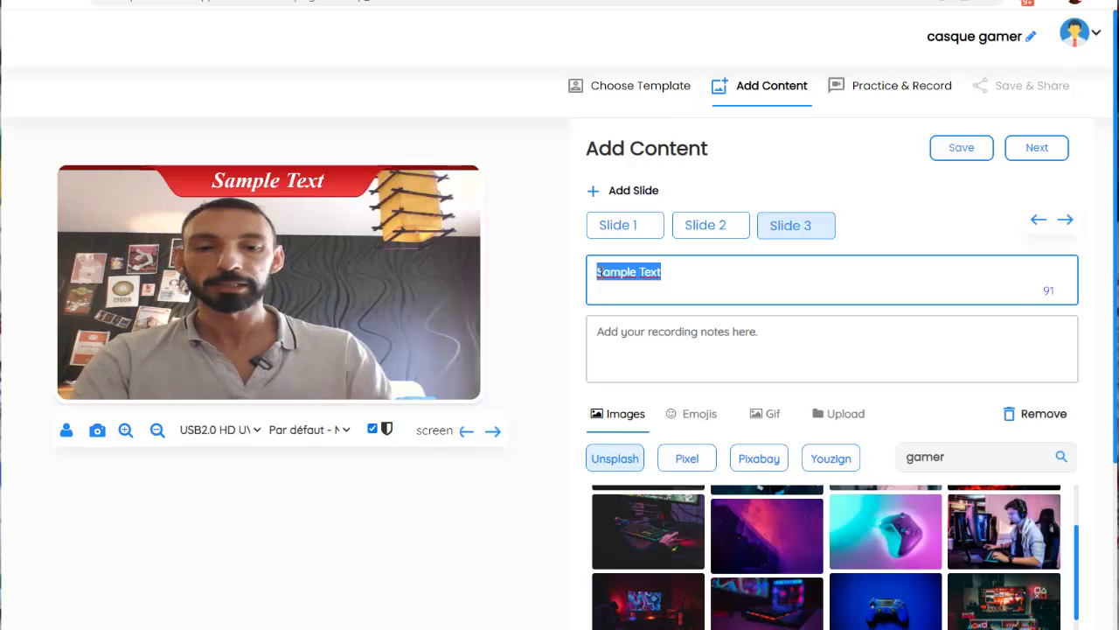
{"action": "type", "text": "L"}
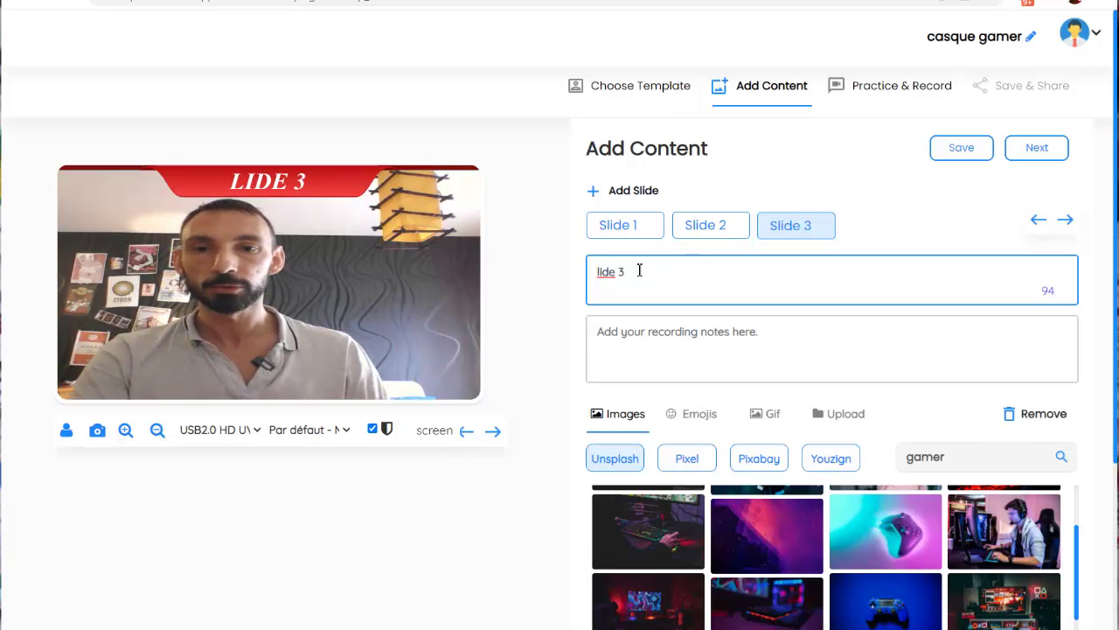
{"action": "type", "text": "ide 3"}
{"action": "left_click", "coordinate": [599, 272]}
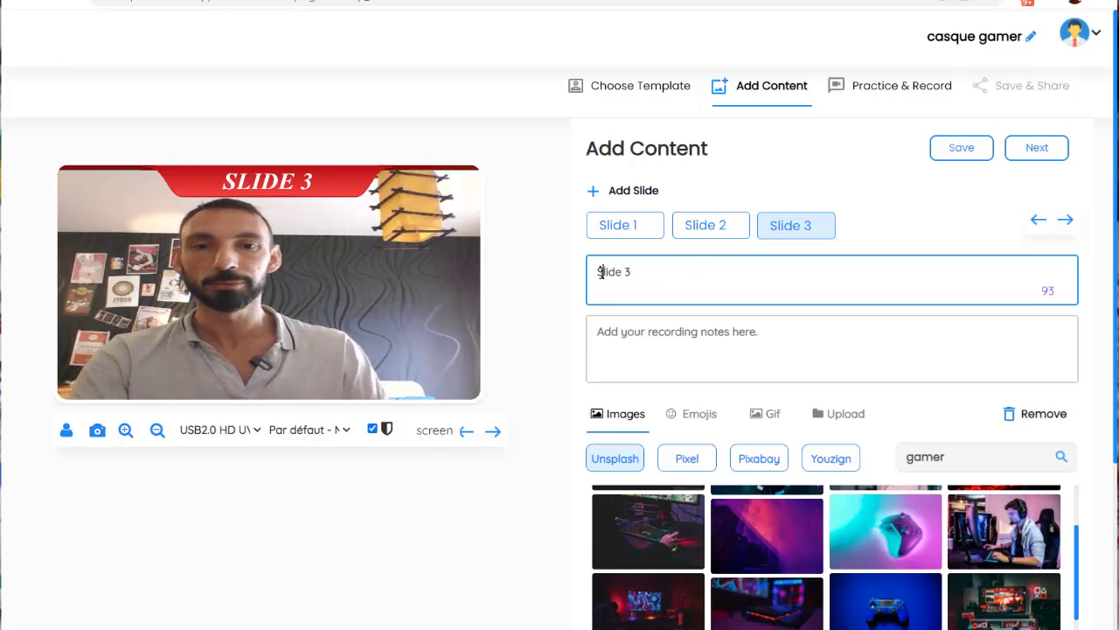
{"action": "type", "text": "S"}
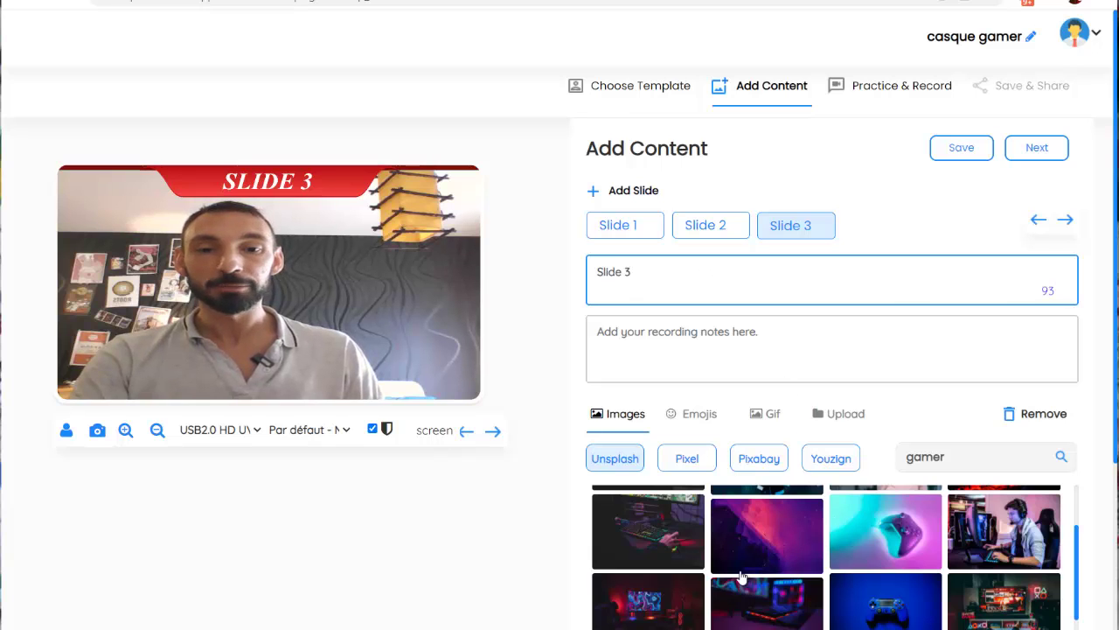
{"action": "left_click", "coordinate": [764, 598]}
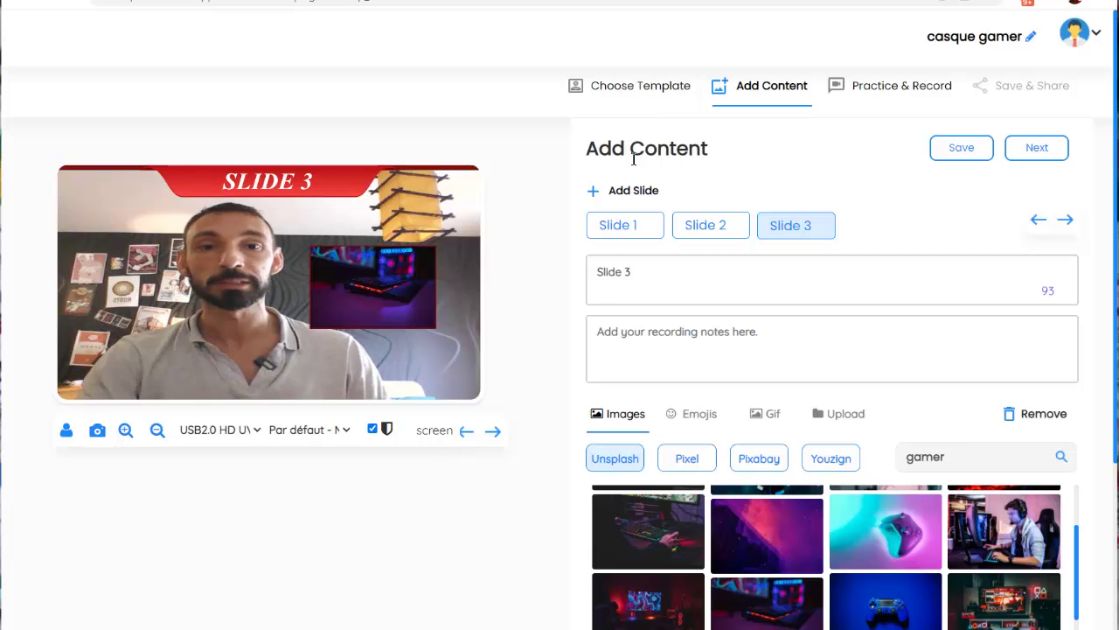
Return to slide 1, save the presentation content and proceed to the Practice & Record stage
{"action": "left_click", "coordinate": [619, 226]}
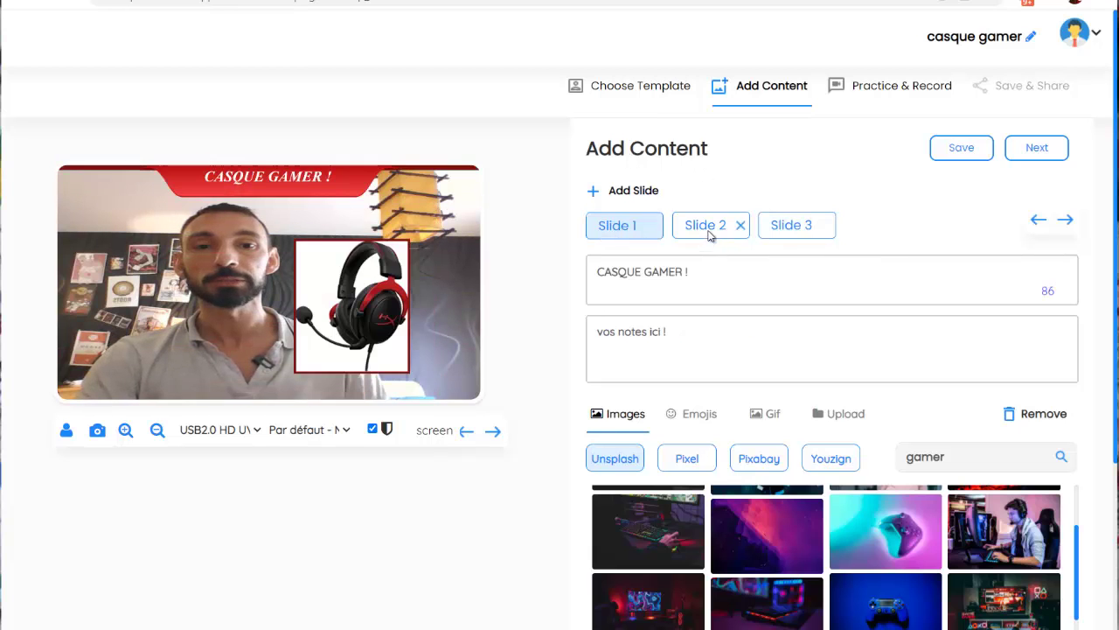
{"action": "left_click", "coordinate": [961, 153]}
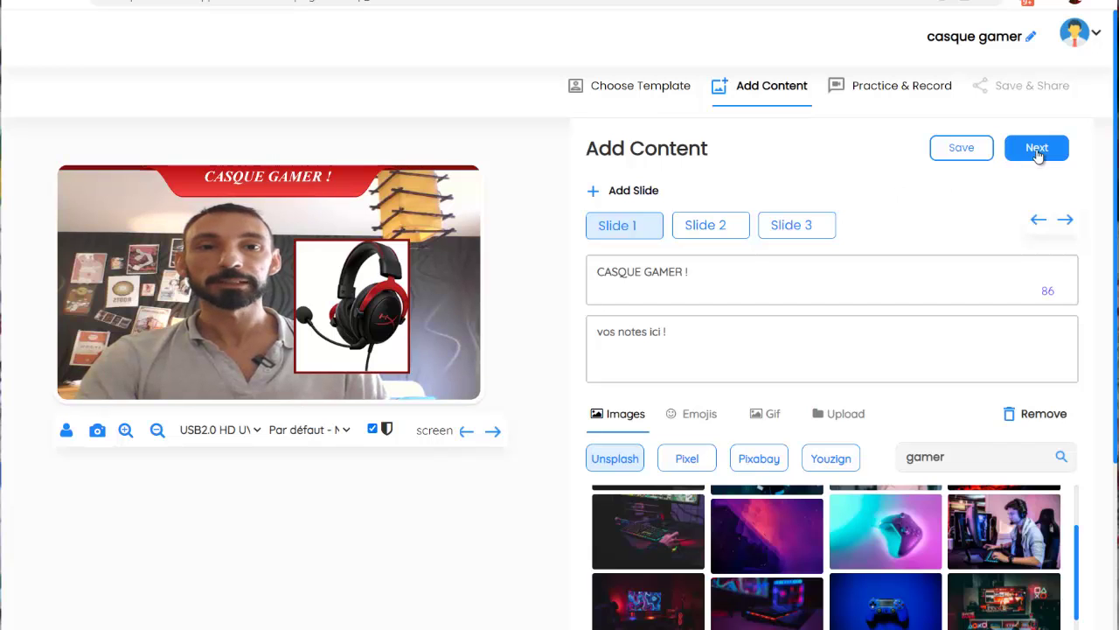
{"action": "left_click", "coordinate": [1037, 150]}
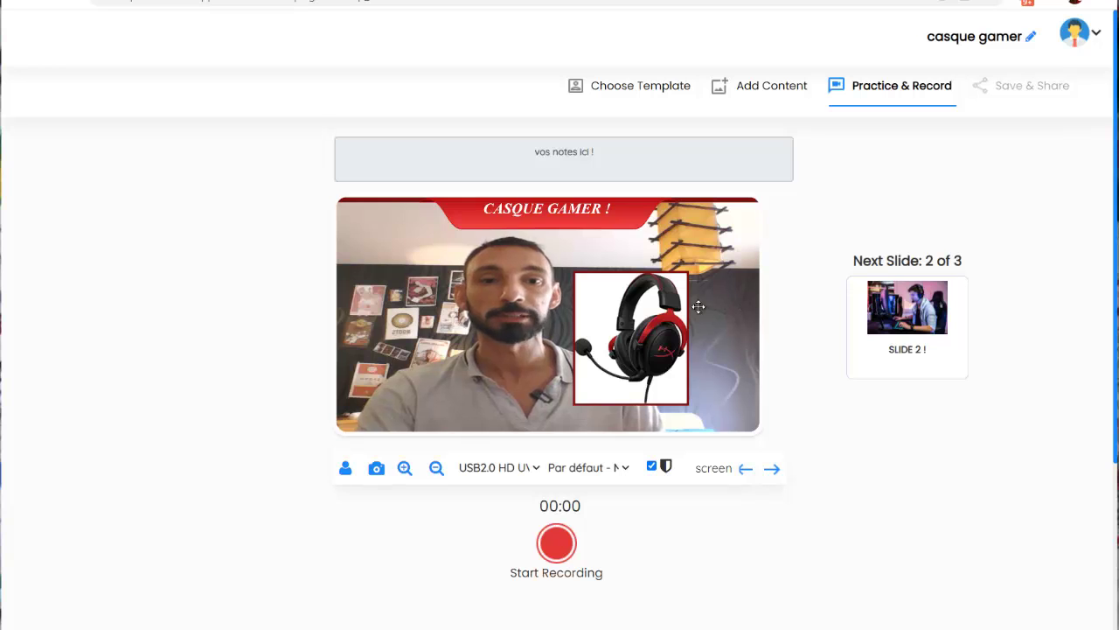
Try toggling the shield option off and on, and preview slide 2 before returning to slide 1
{"action": "left_click", "coordinate": [651, 468]}
{"action": "left_click", "coordinate": [651, 466]}
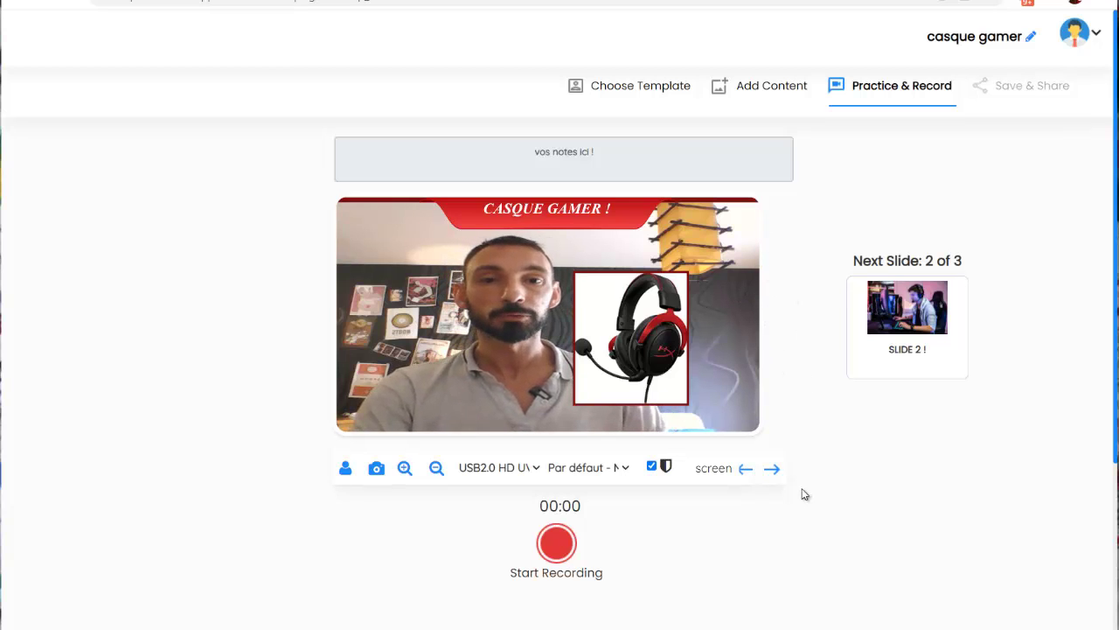
{"action": "left_click", "coordinate": [772, 471]}
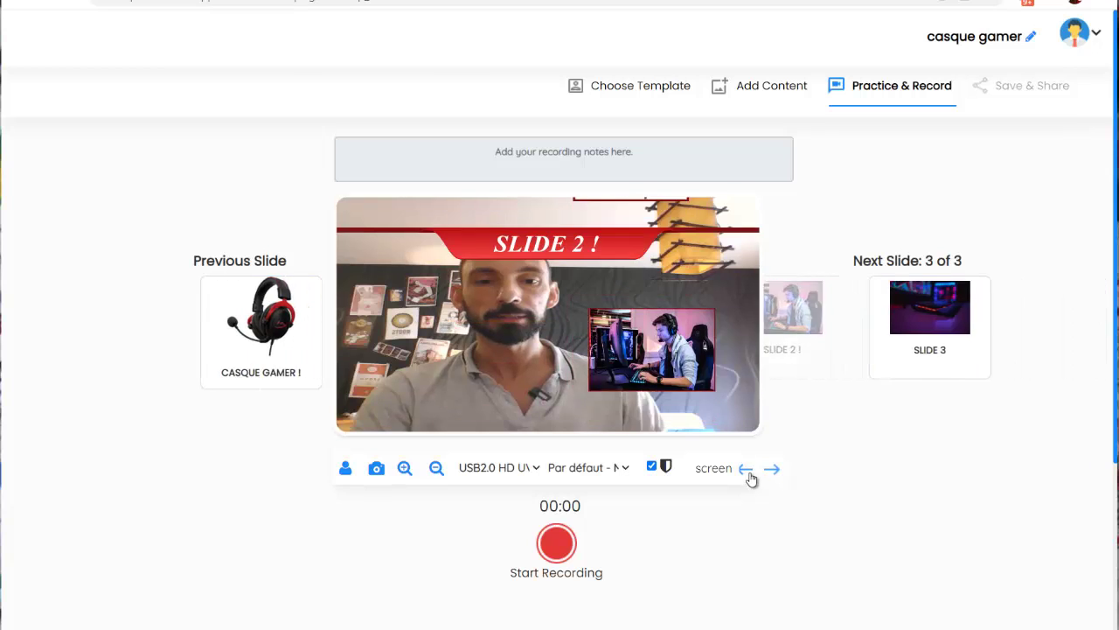
{"action": "left_click", "coordinate": [746, 469]}
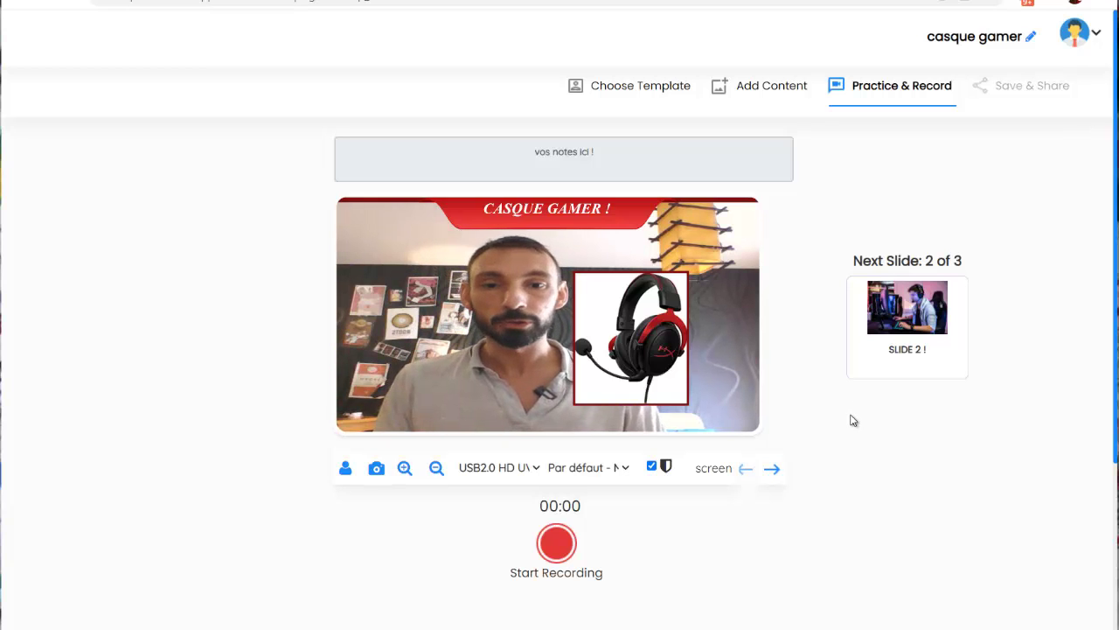
Start the webcam recording on slide 1, enlarging the headset image to fill the frame and shrinking it back
{"action": "scroll", "coordinate": [827, 367], "scroll_direction": "down", "scroll_amount": 1}
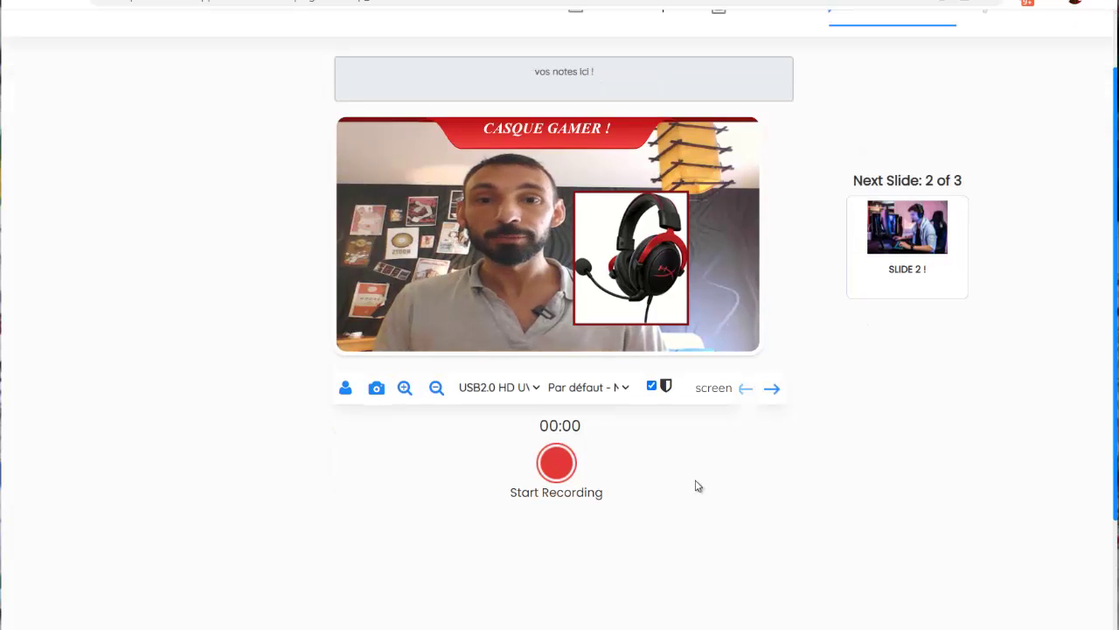
{"action": "left_click", "coordinate": [558, 468]}
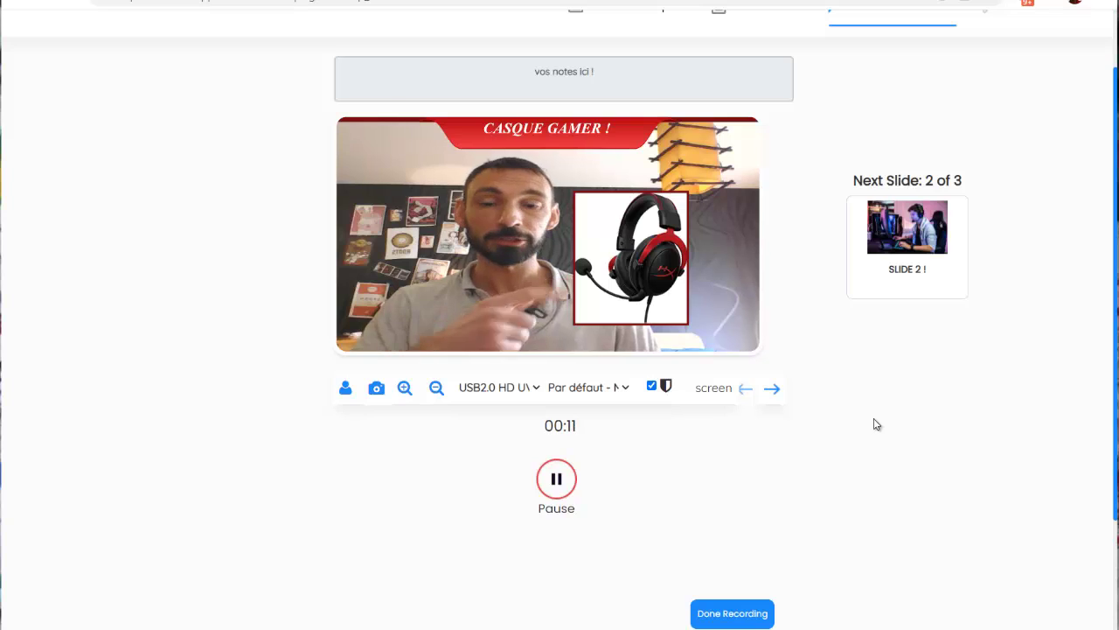
{"action": "left_click", "coordinate": [404, 389]}
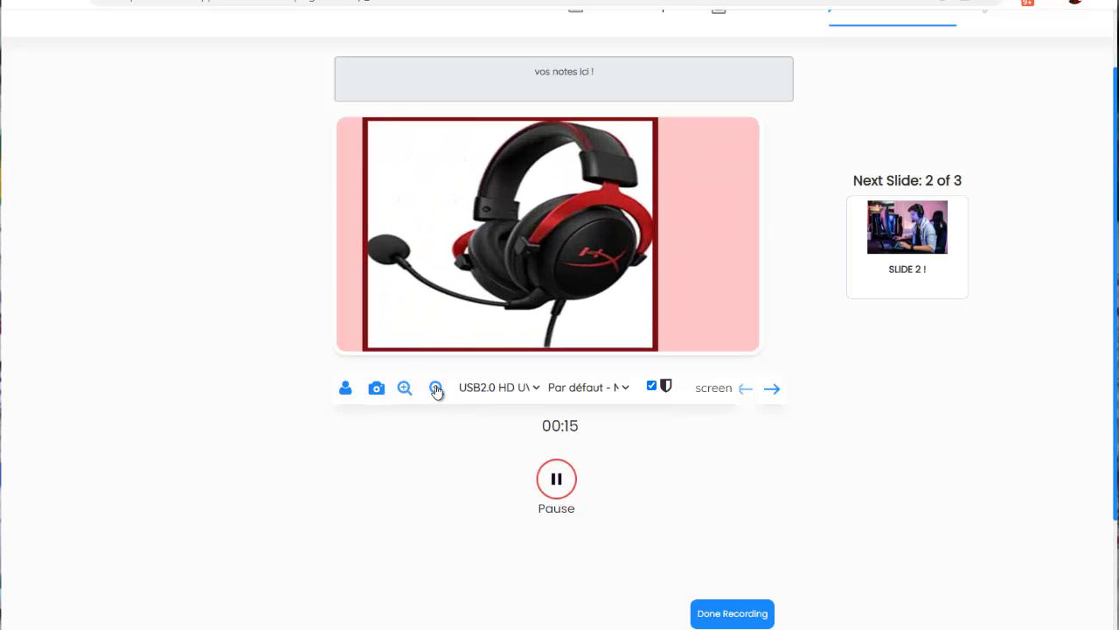
{"action": "left_click", "coordinate": [436, 389]}
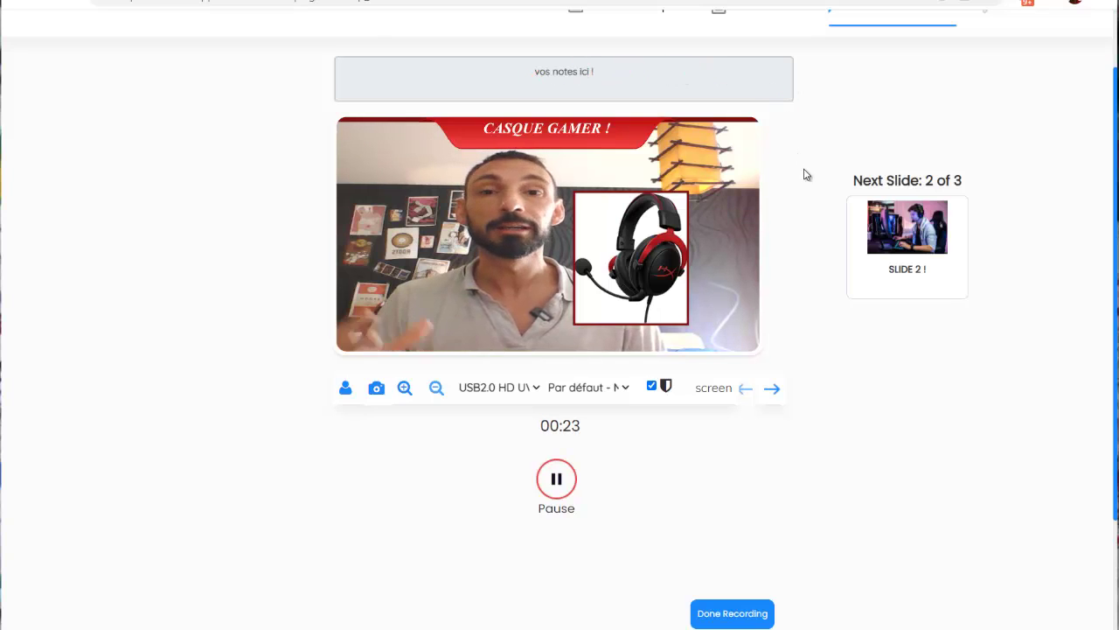
Present slides 2 and 3 in the recording, briefly enlarging each slide's photo and shrinking it back, and finish recording
{"action": "left_click", "coordinate": [773, 391]}
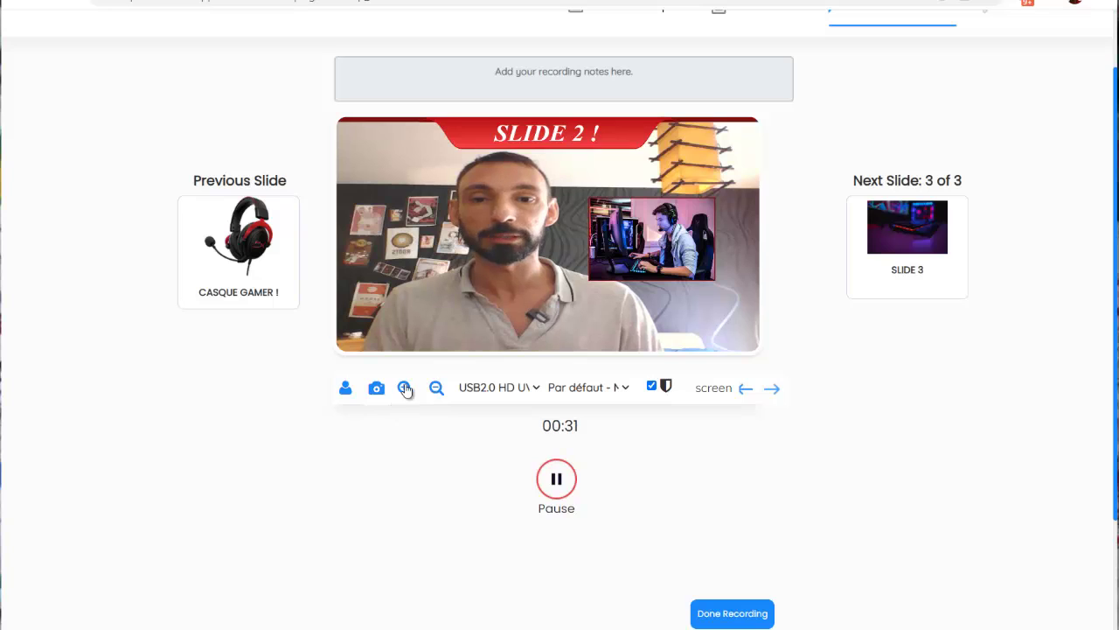
{"action": "left_click", "coordinate": [435, 390]}
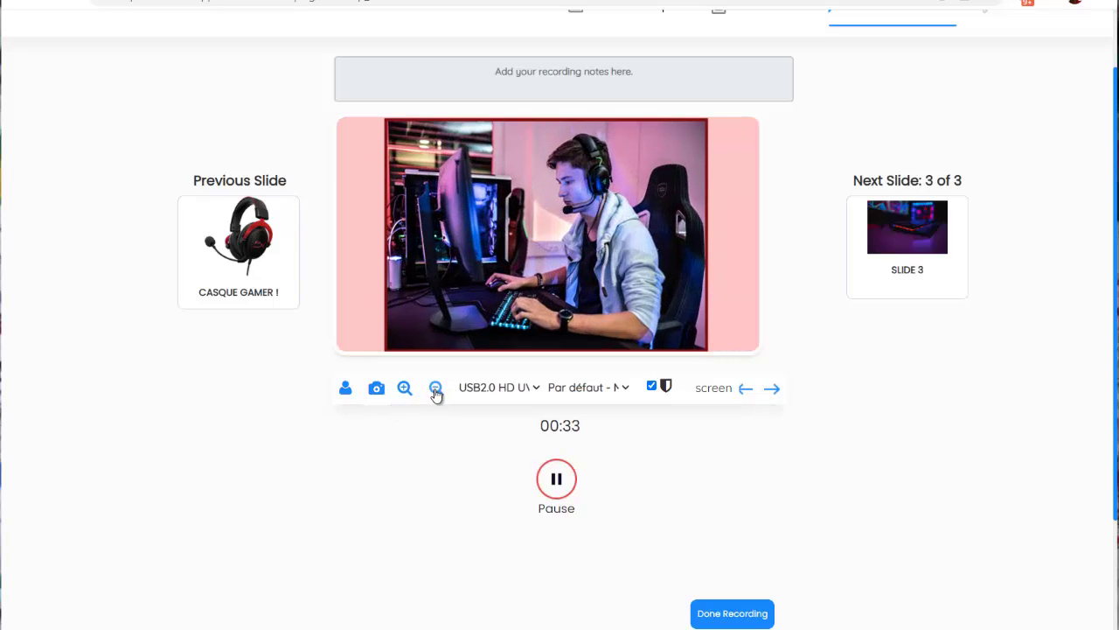
{"action": "left_click", "coordinate": [771, 390]}
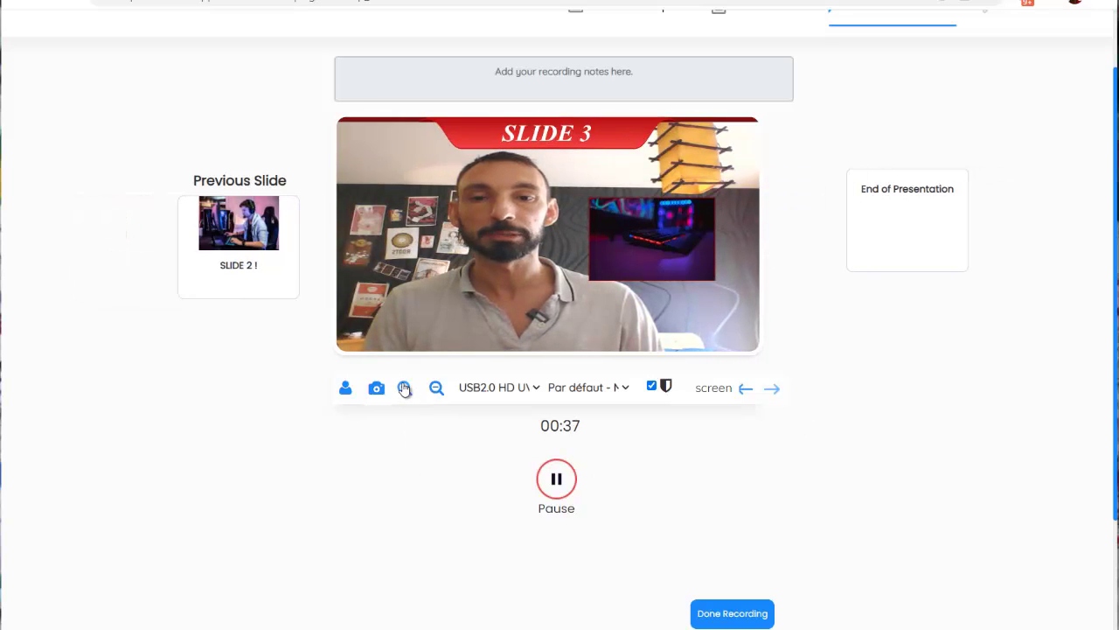
{"action": "left_click", "coordinate": [437, 388]}
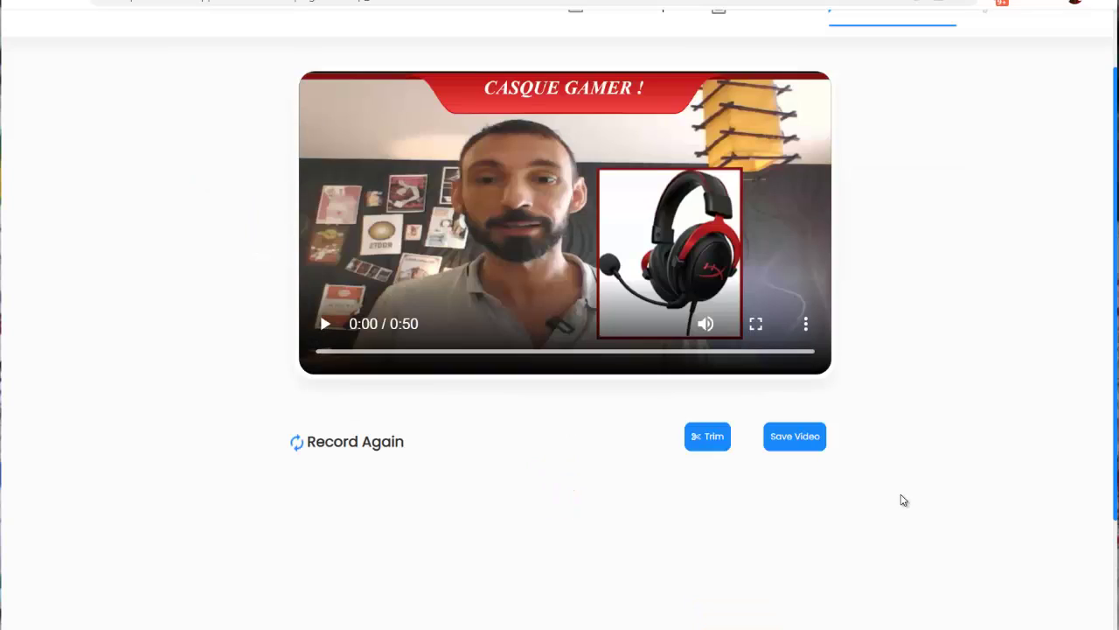
Play back the recorded video and skip through it to check the slide transitions and enlarged images
{"action": "left_click", "coordinate": [325, 324]}
{"action": "left_click", "coordinate": [436, 354]}
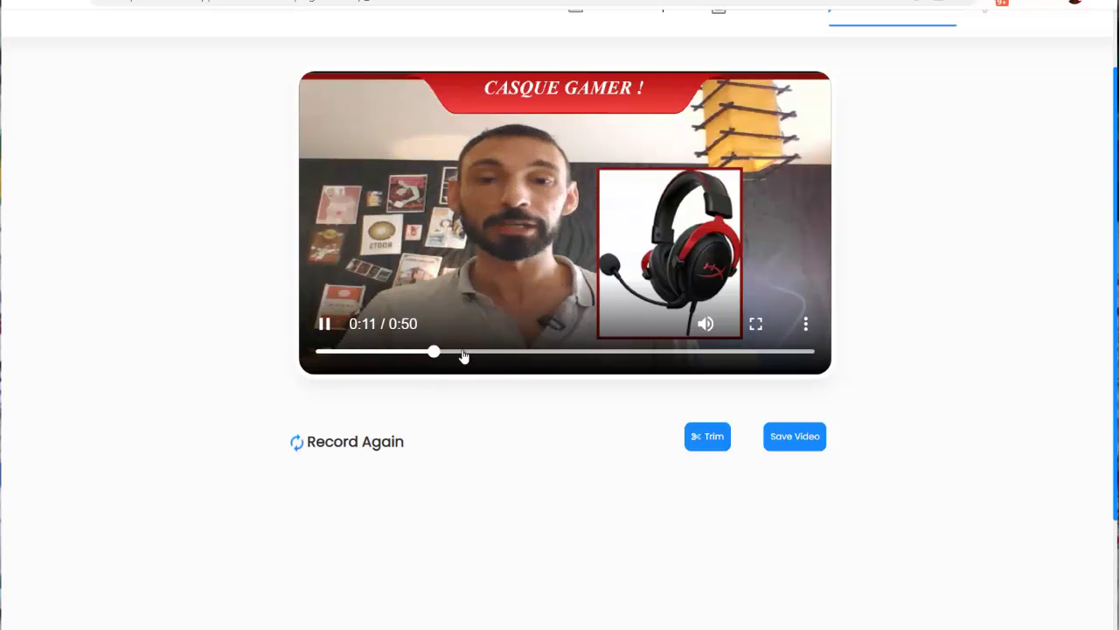
{"action": "left_click", "coordinate": [525, 354]}
{"action": "left_click", "coordinate": [580, 354]}
{"action": "left_click", "coordinate": [638, 353]}
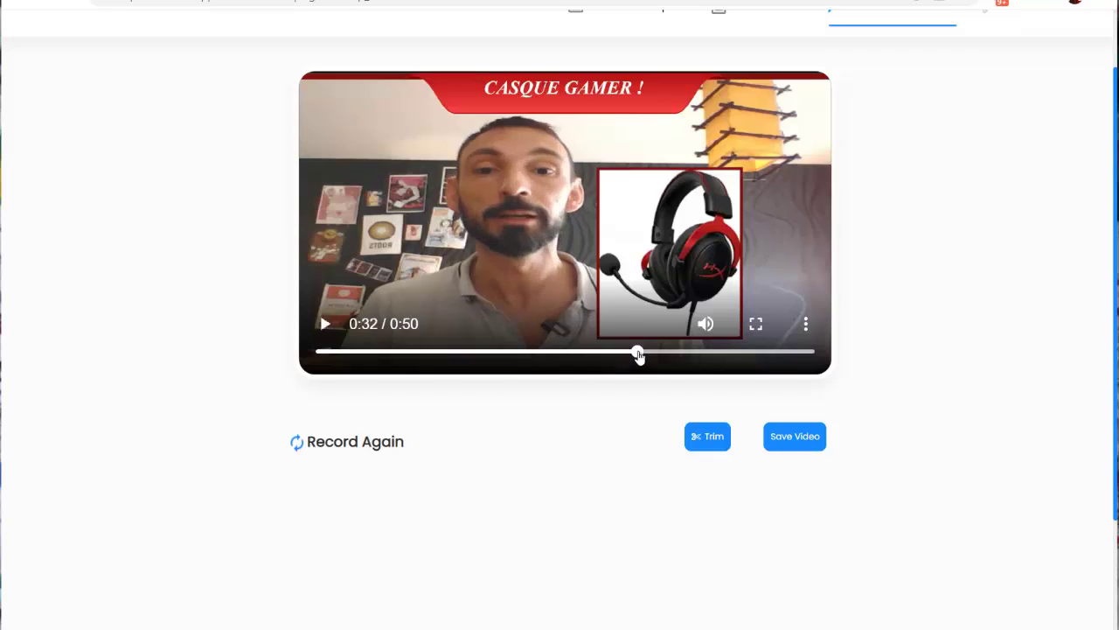
{"action": "left_click", "coordinate": [322, 324]}
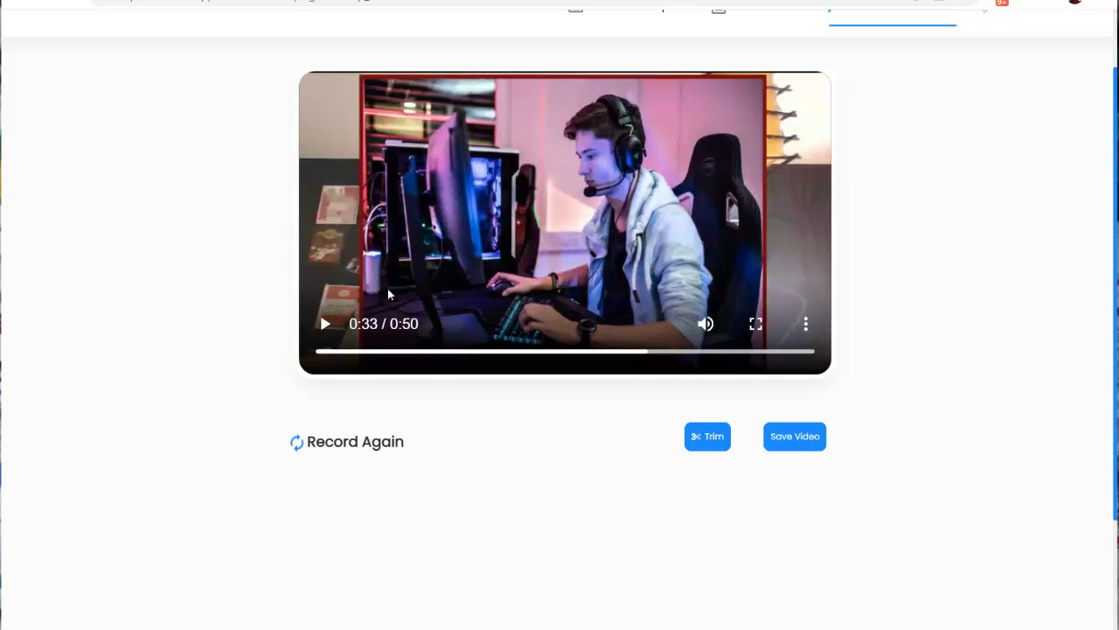
{"action": "left_click", "coordinate": [420, 353]}
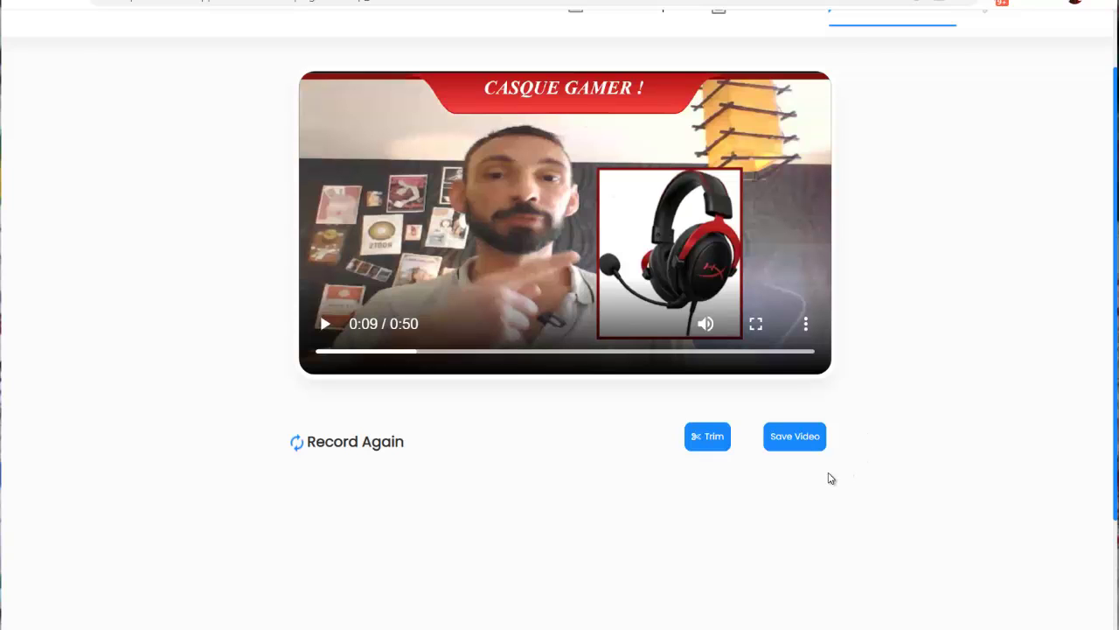
Open the recording's trim timeline, close it without cutting anything, and save the video
{"action": "left_click", "coordinate": [708, 440]}
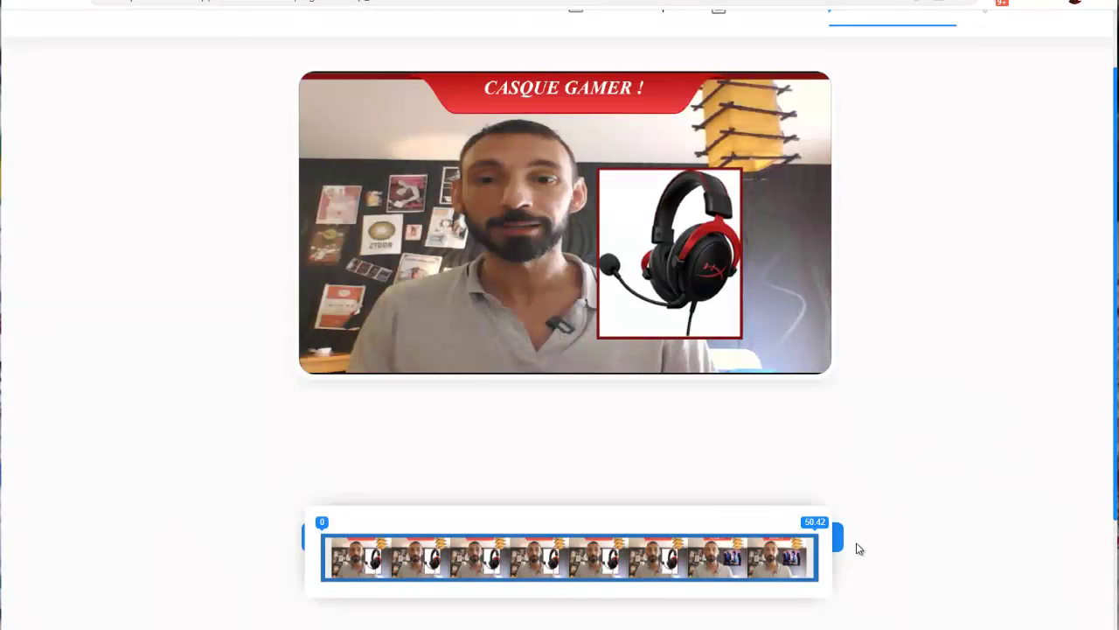
{"action": "left_click", "coordinate": [868, 506]}
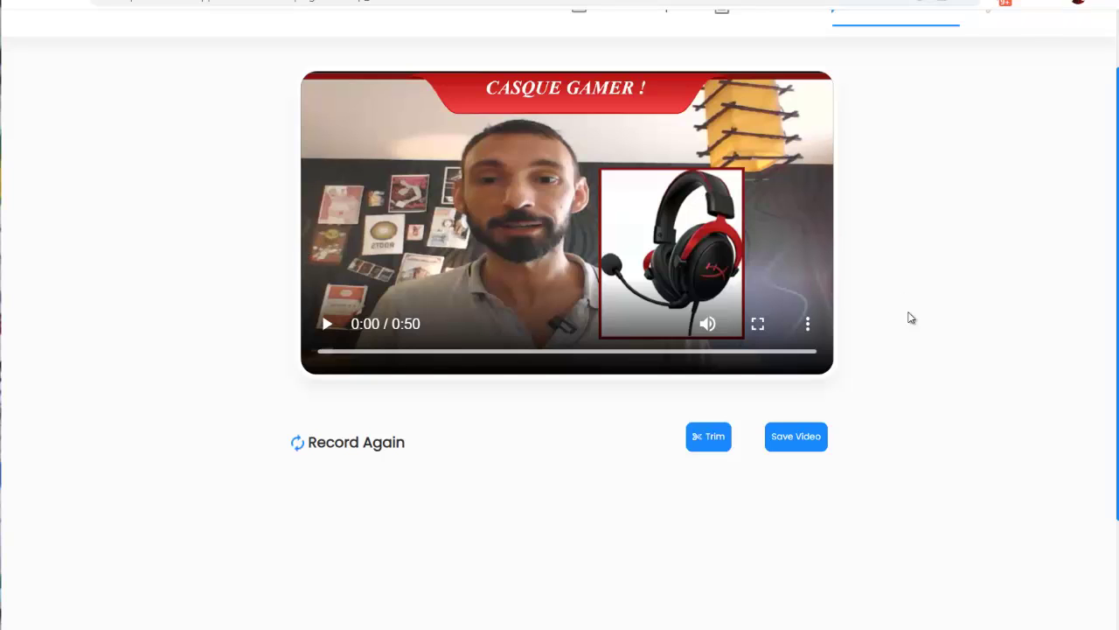
{"action": "left_click", "coordinate": [801, 440]}
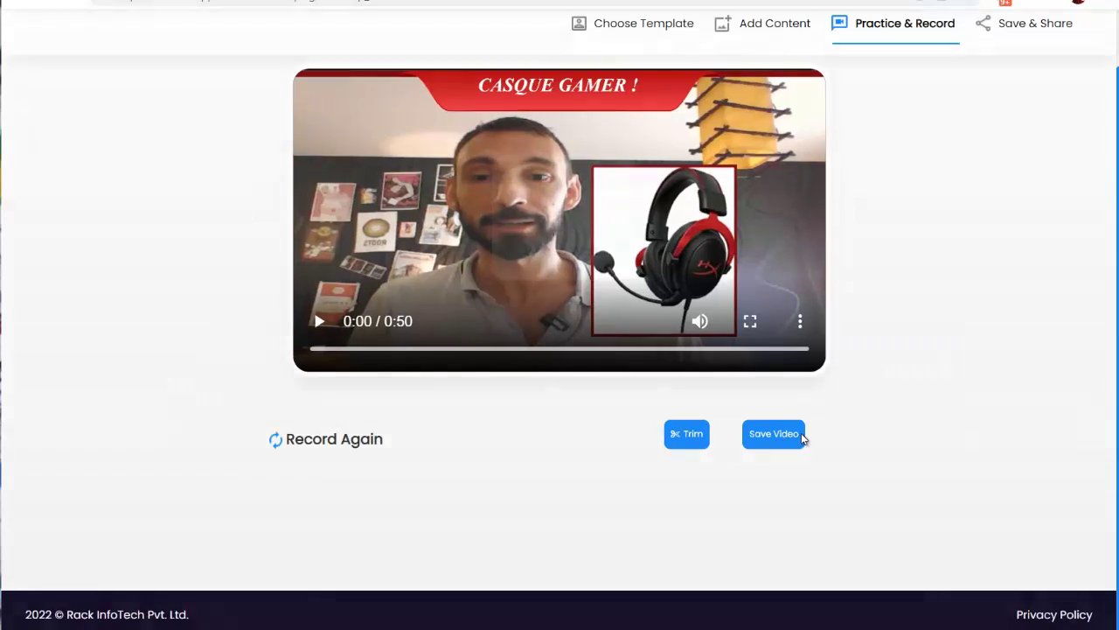